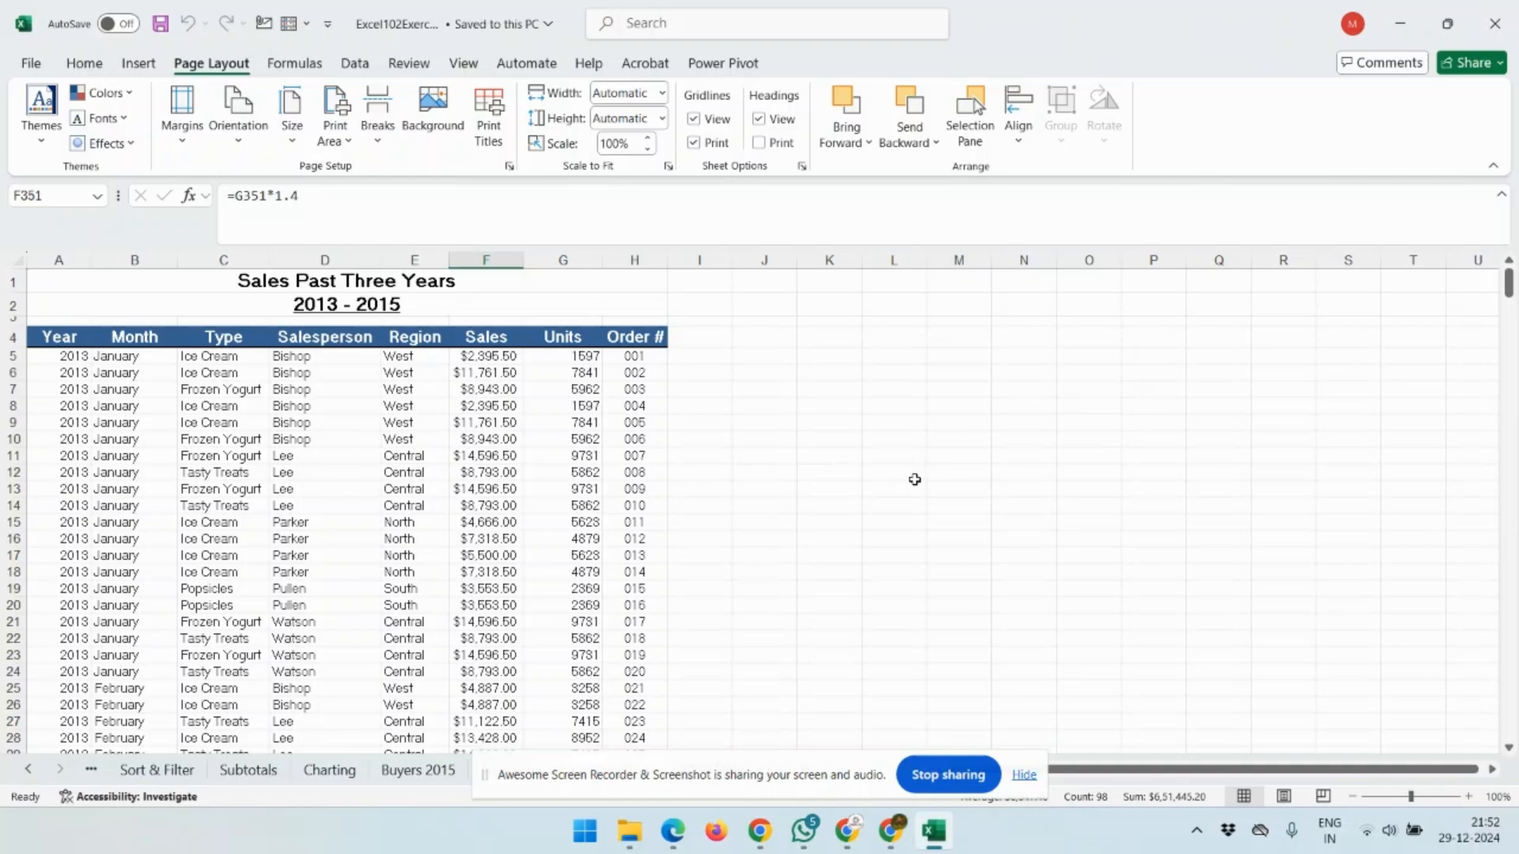
Set a single-cell print area on the 'Sales Past Three Years' title cell A1, accepting the warning.
scroll(500, 534, down, 3)
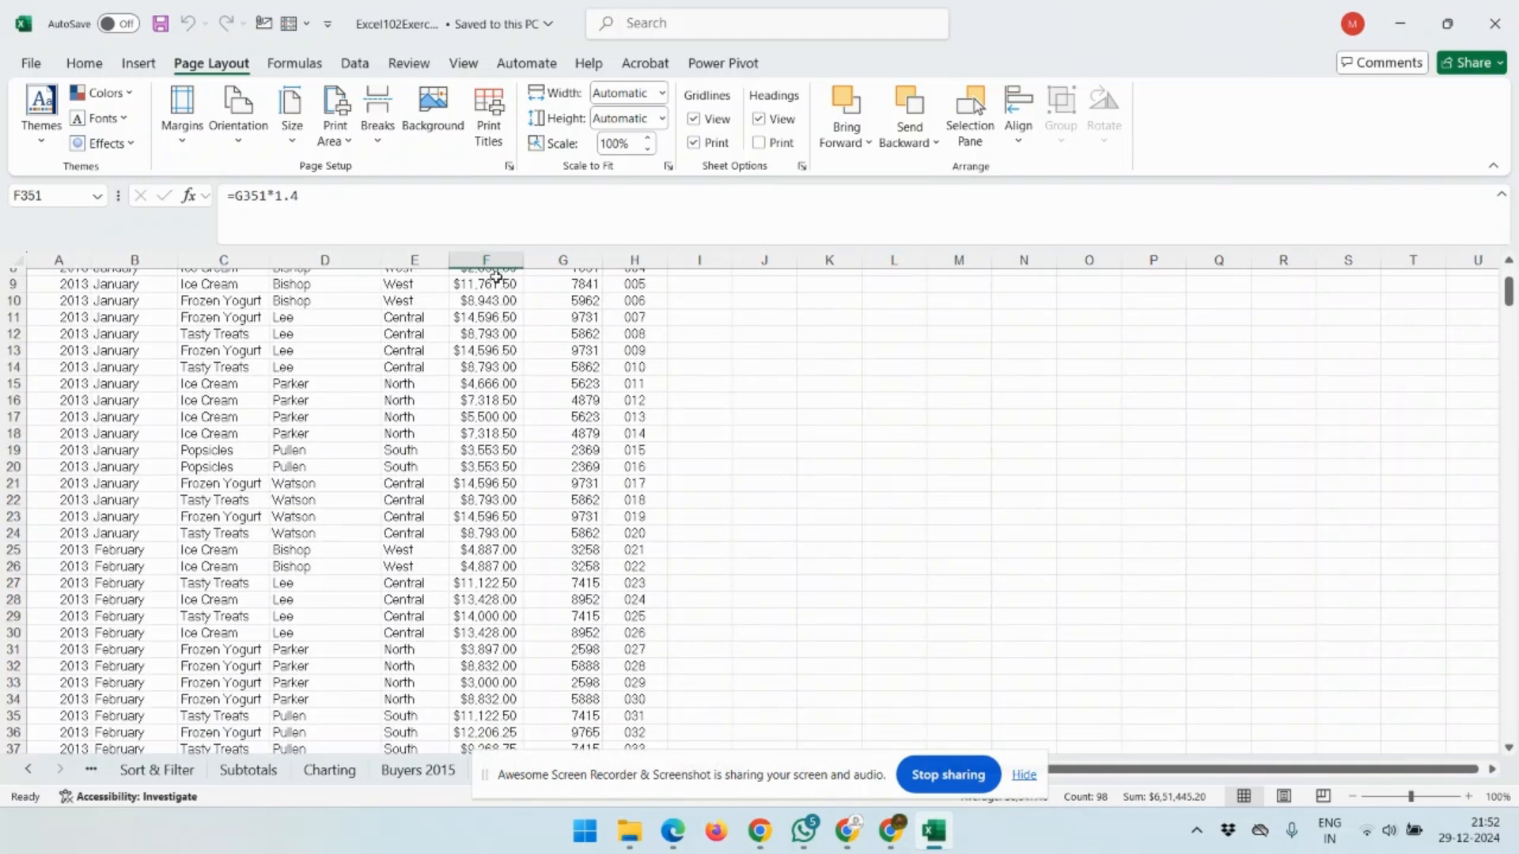
scroll(570, 441, up, 5)
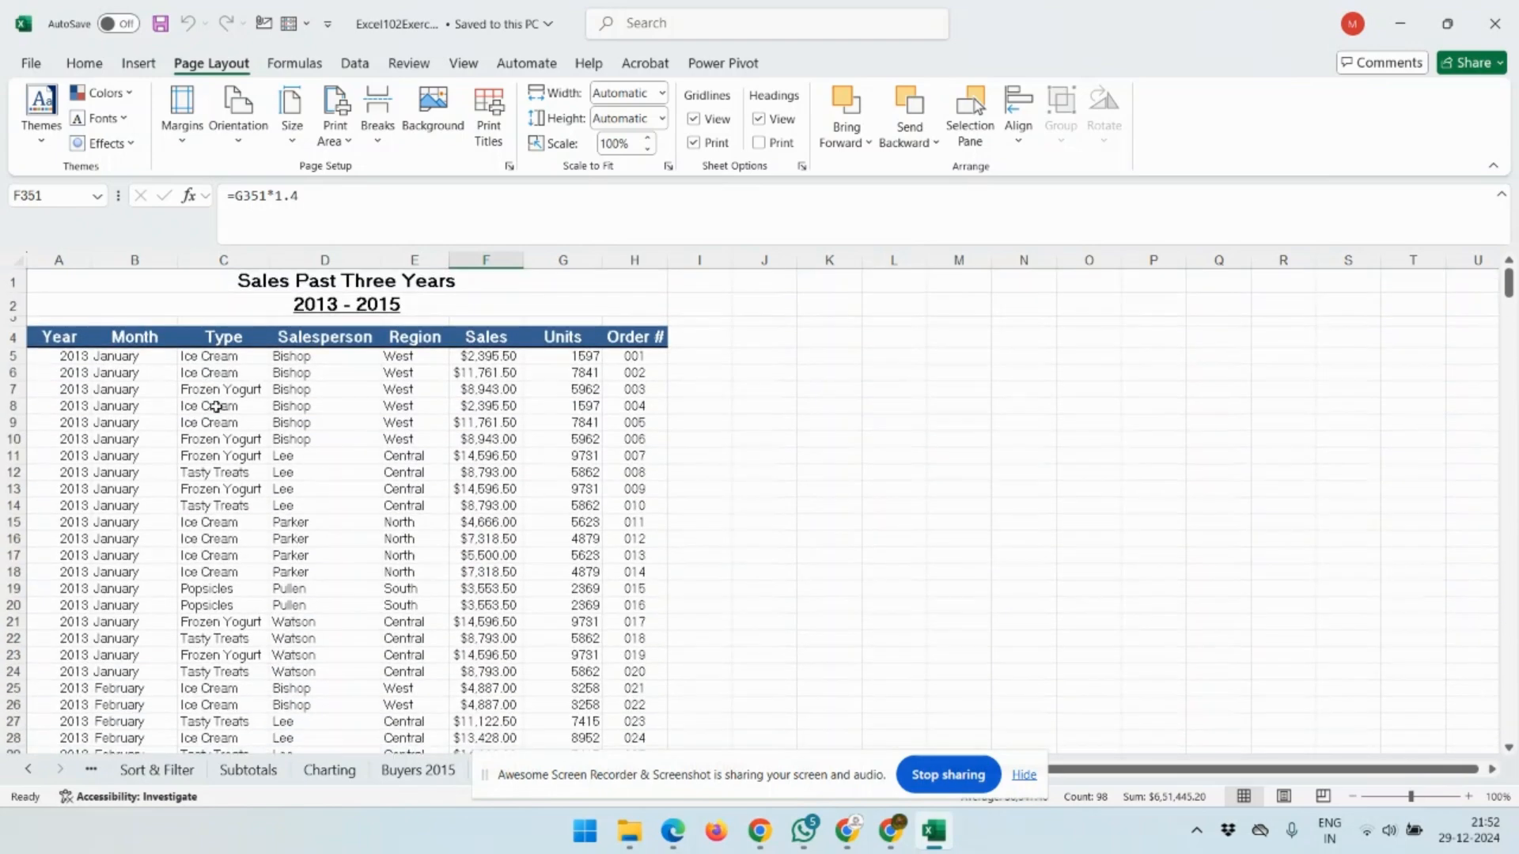
click(113, 316)
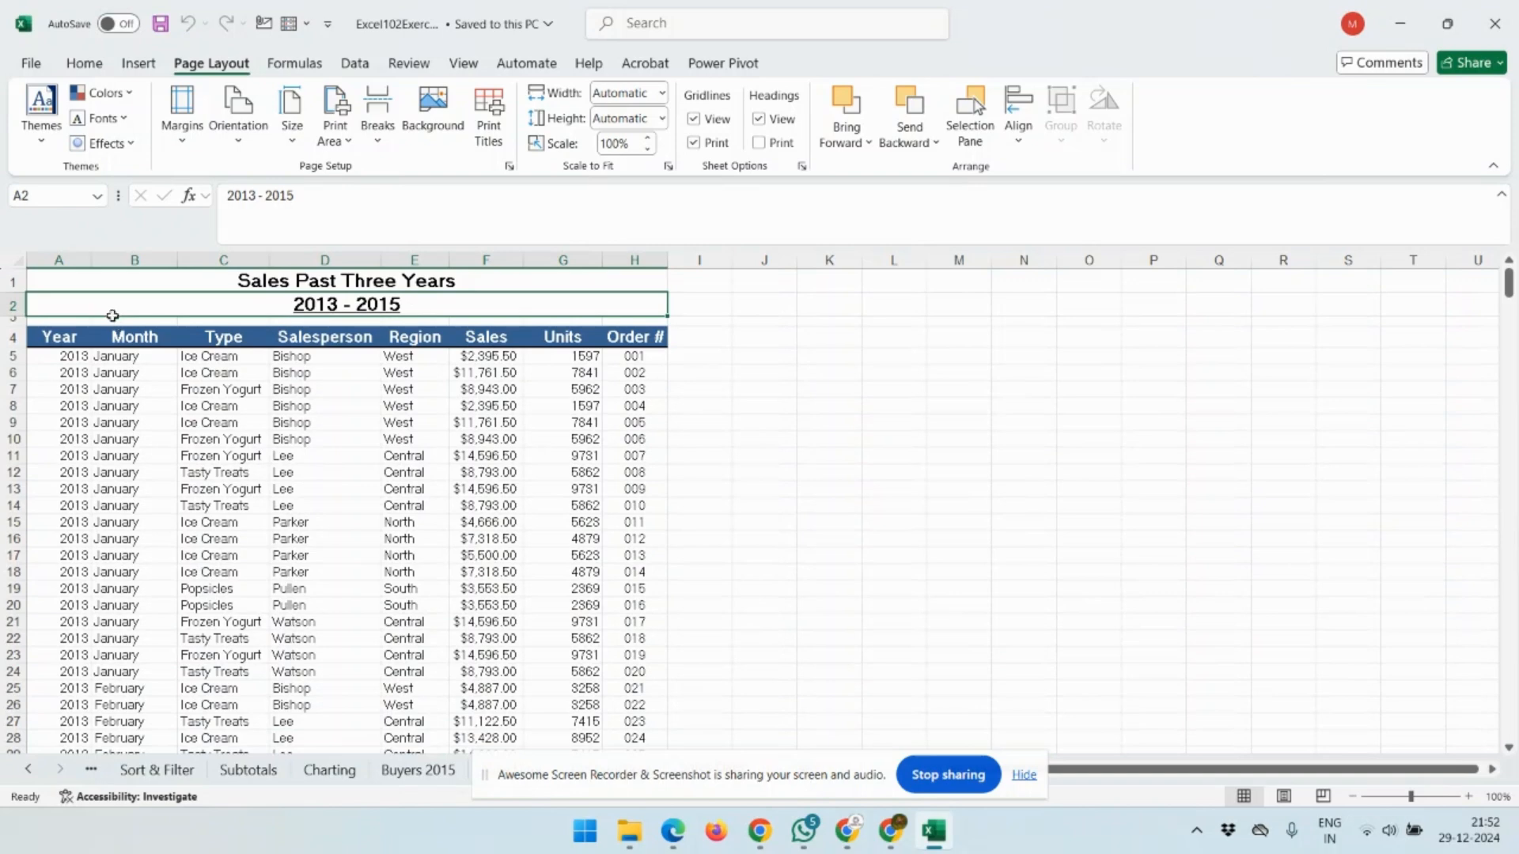
key(Up)
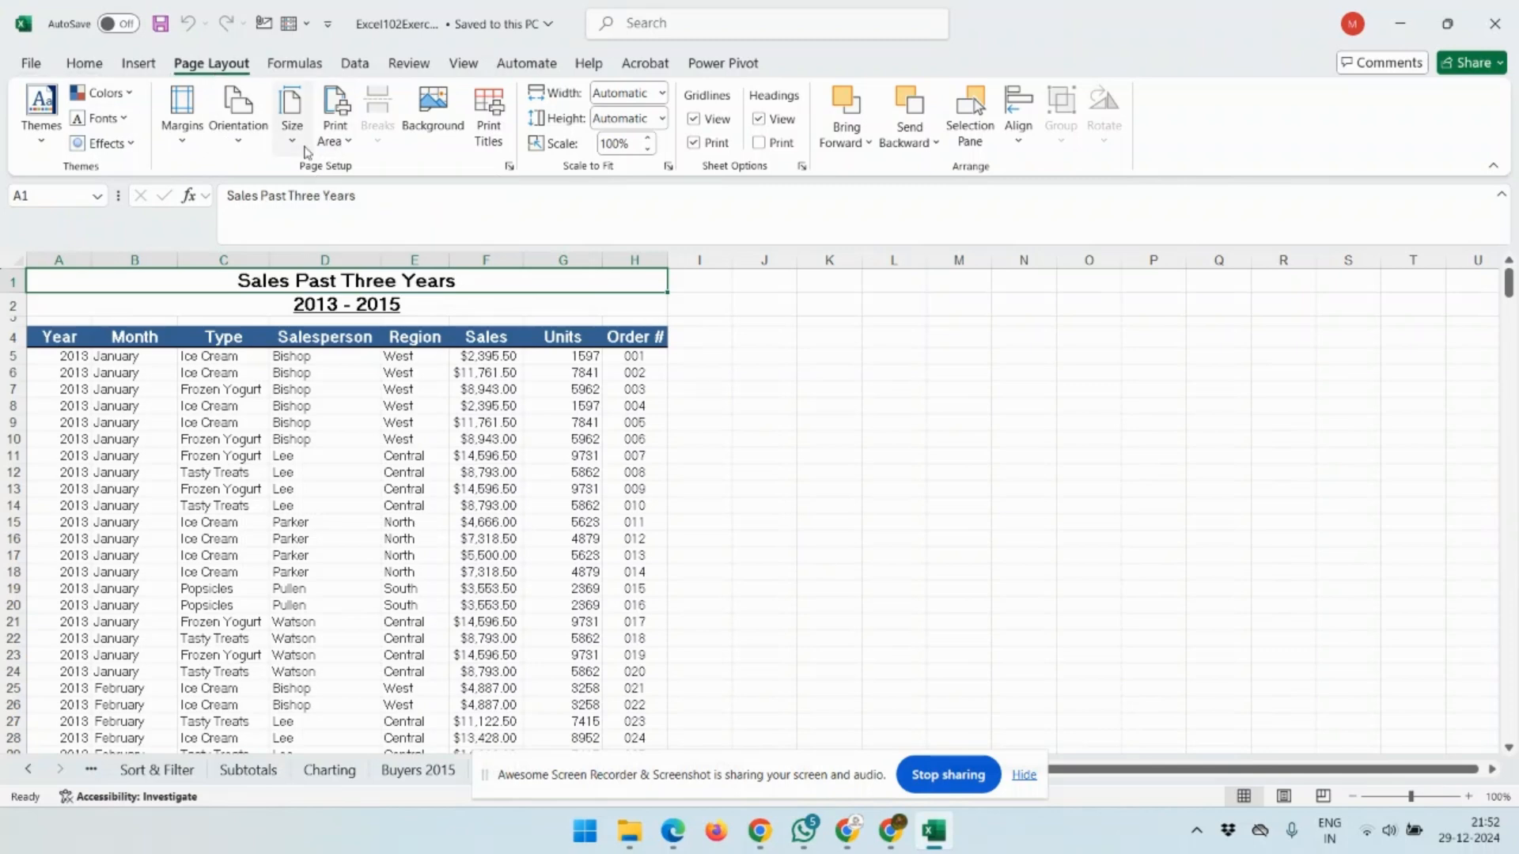
click(336, 131)
click(399, 171)
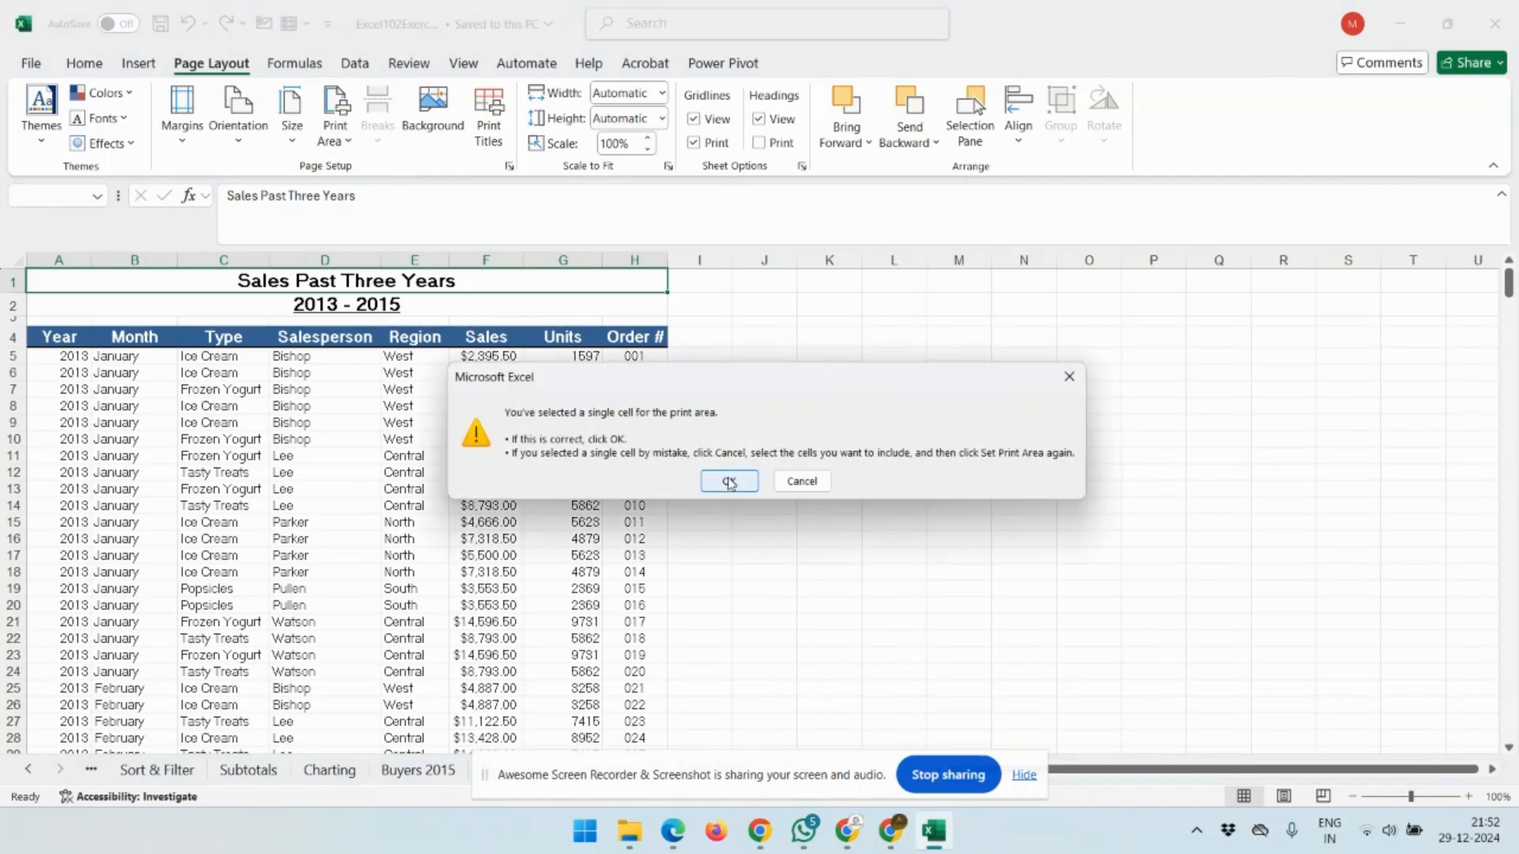
click(728, 482)
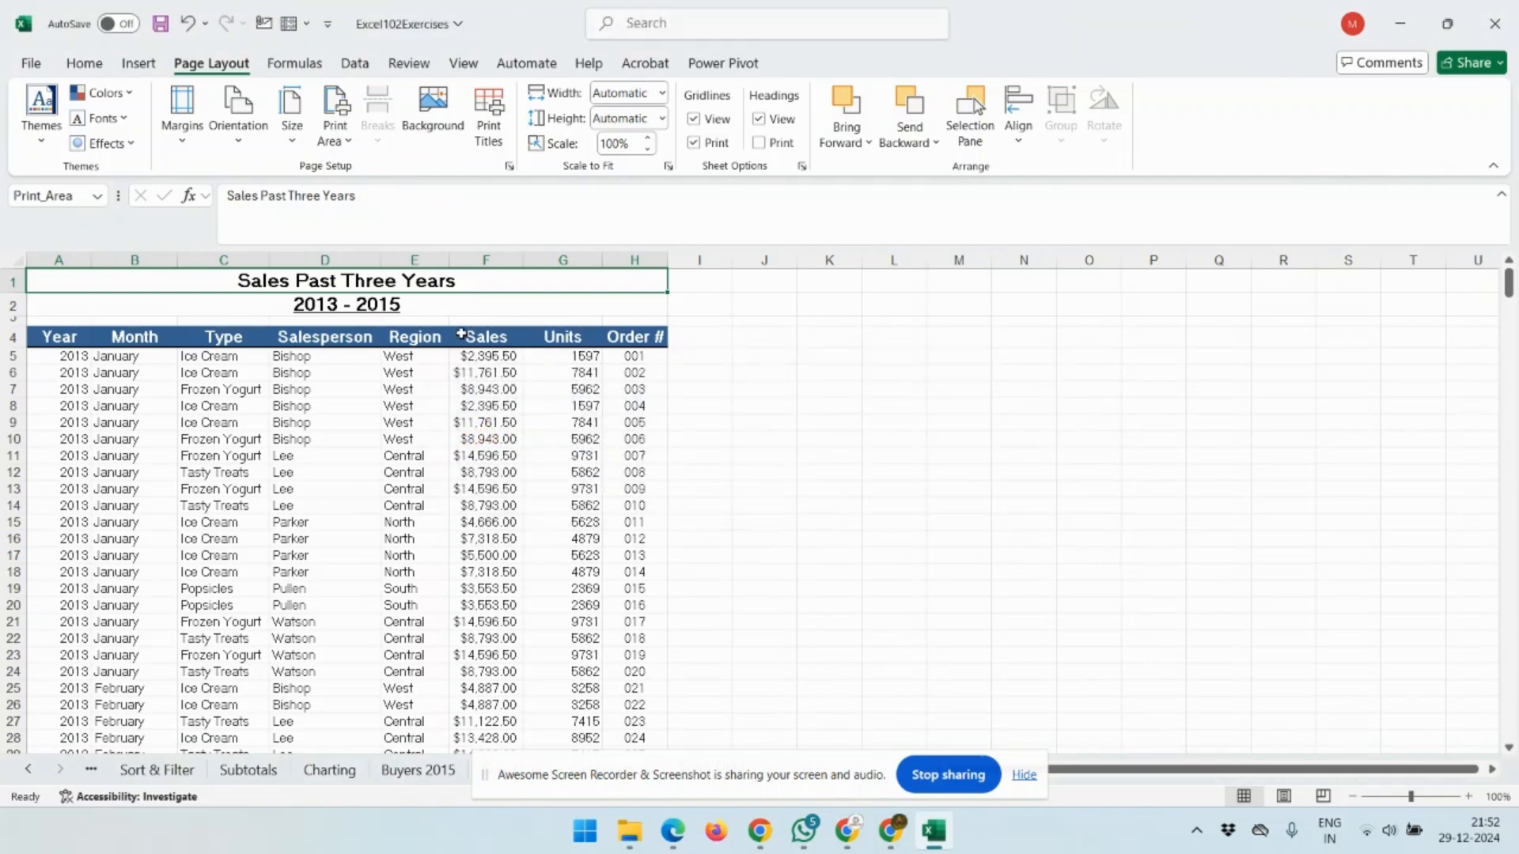
Extend the selection to the data's end and set the print area to A1:H448.
key(ctrl+shift+Down)
key(ctrl+shift+Down)
key(ctrl+shift+Down)
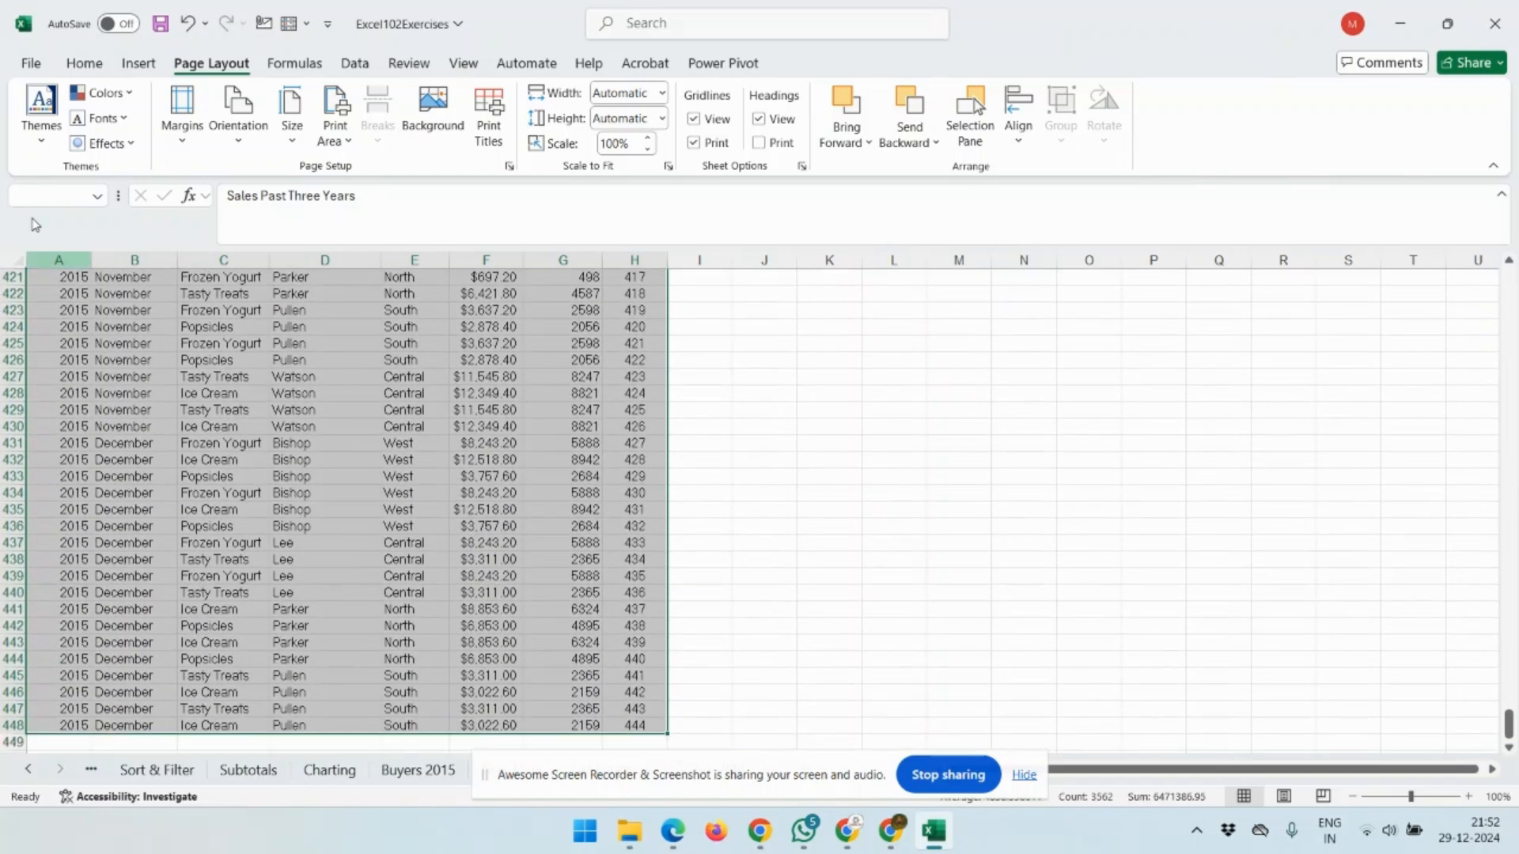
click(342, 138)
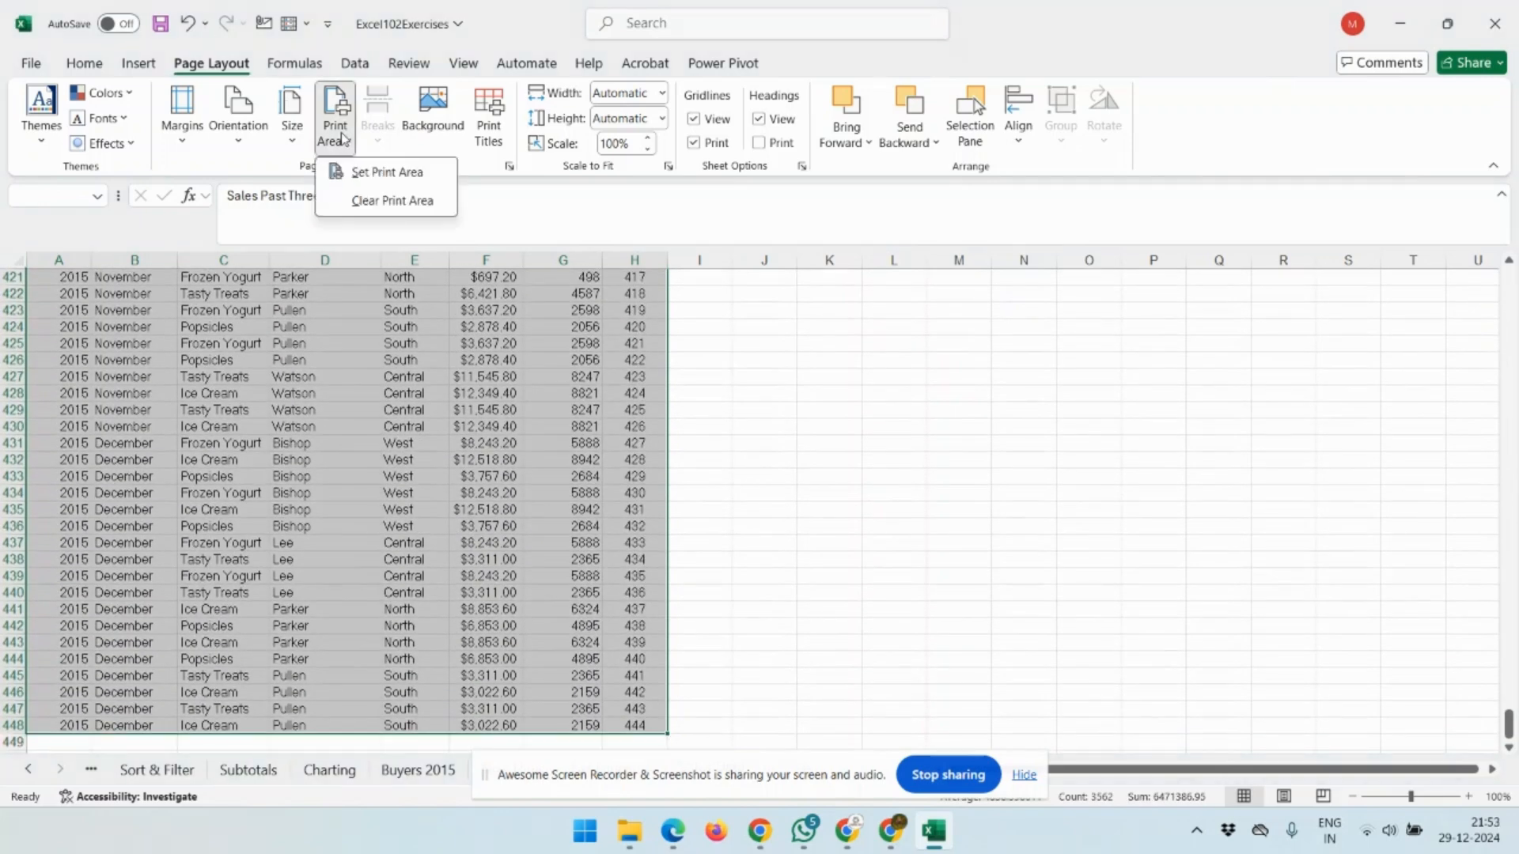
click(412, 174)
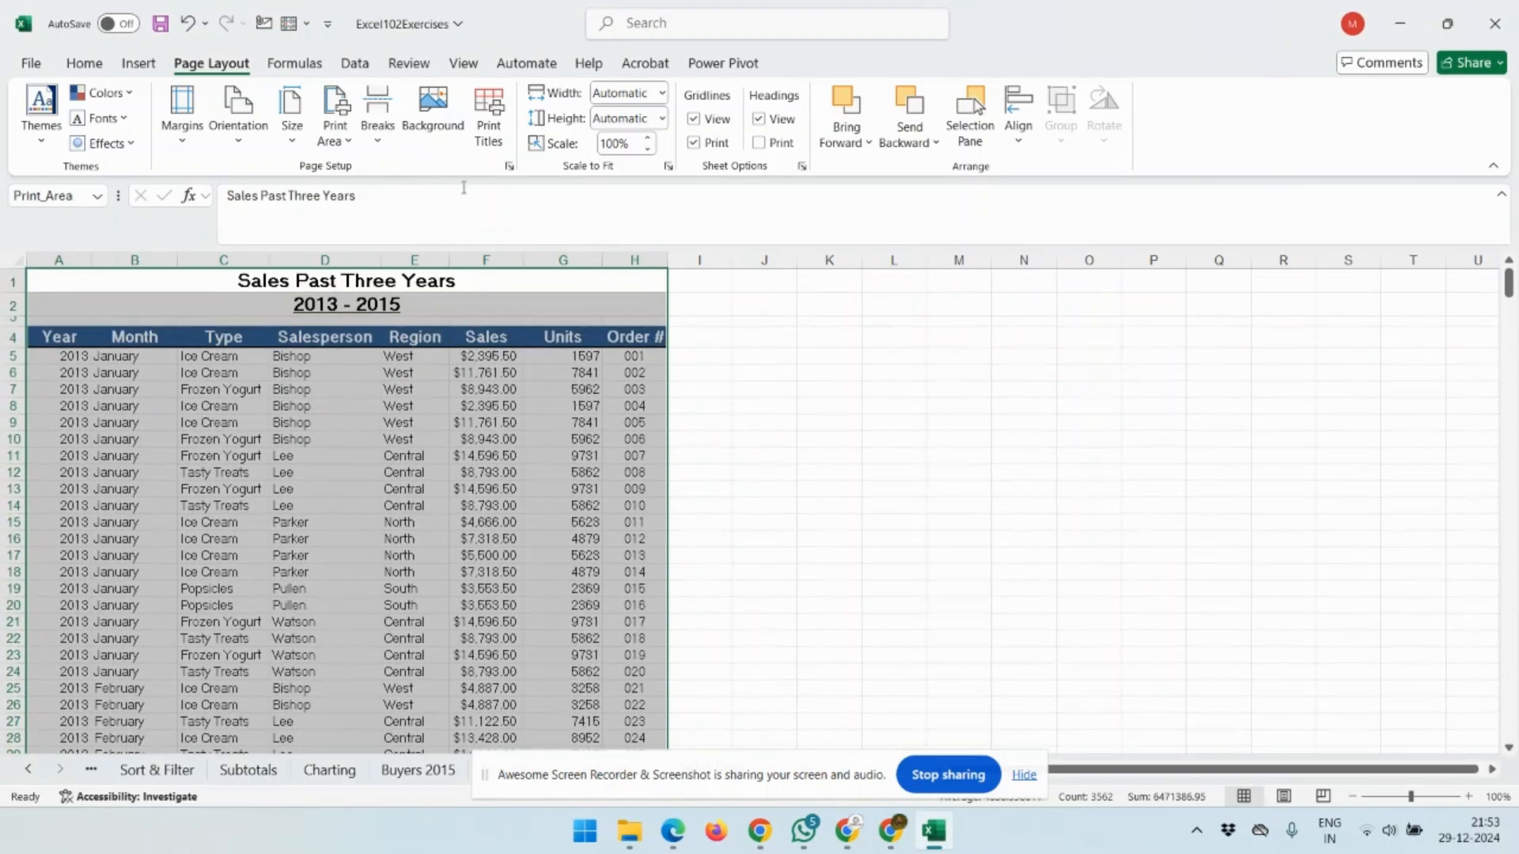
click(779, 456)
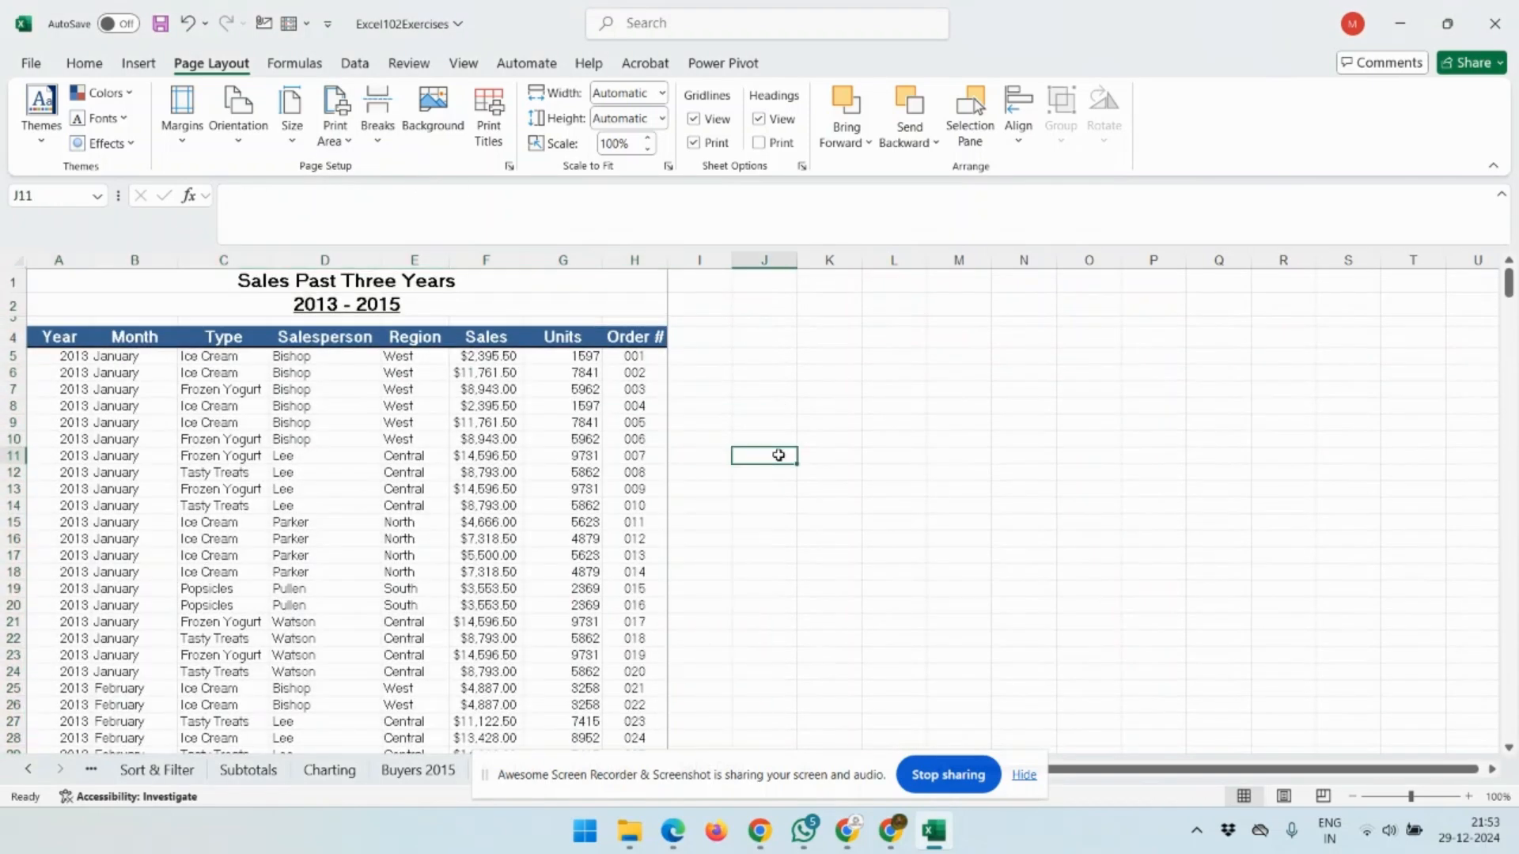
key(ctrl+p)
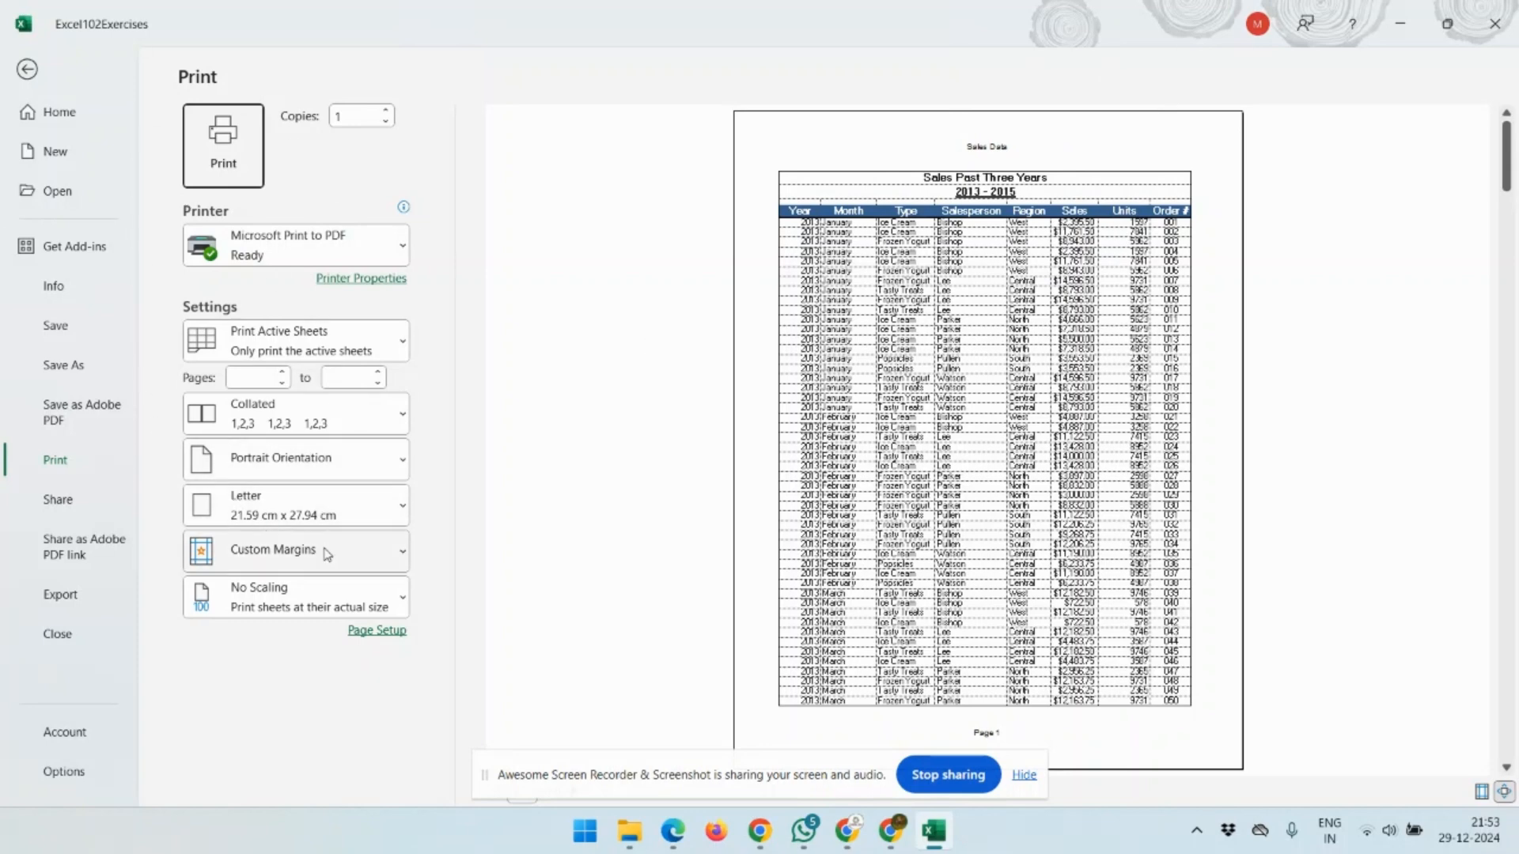
click(319, 473)
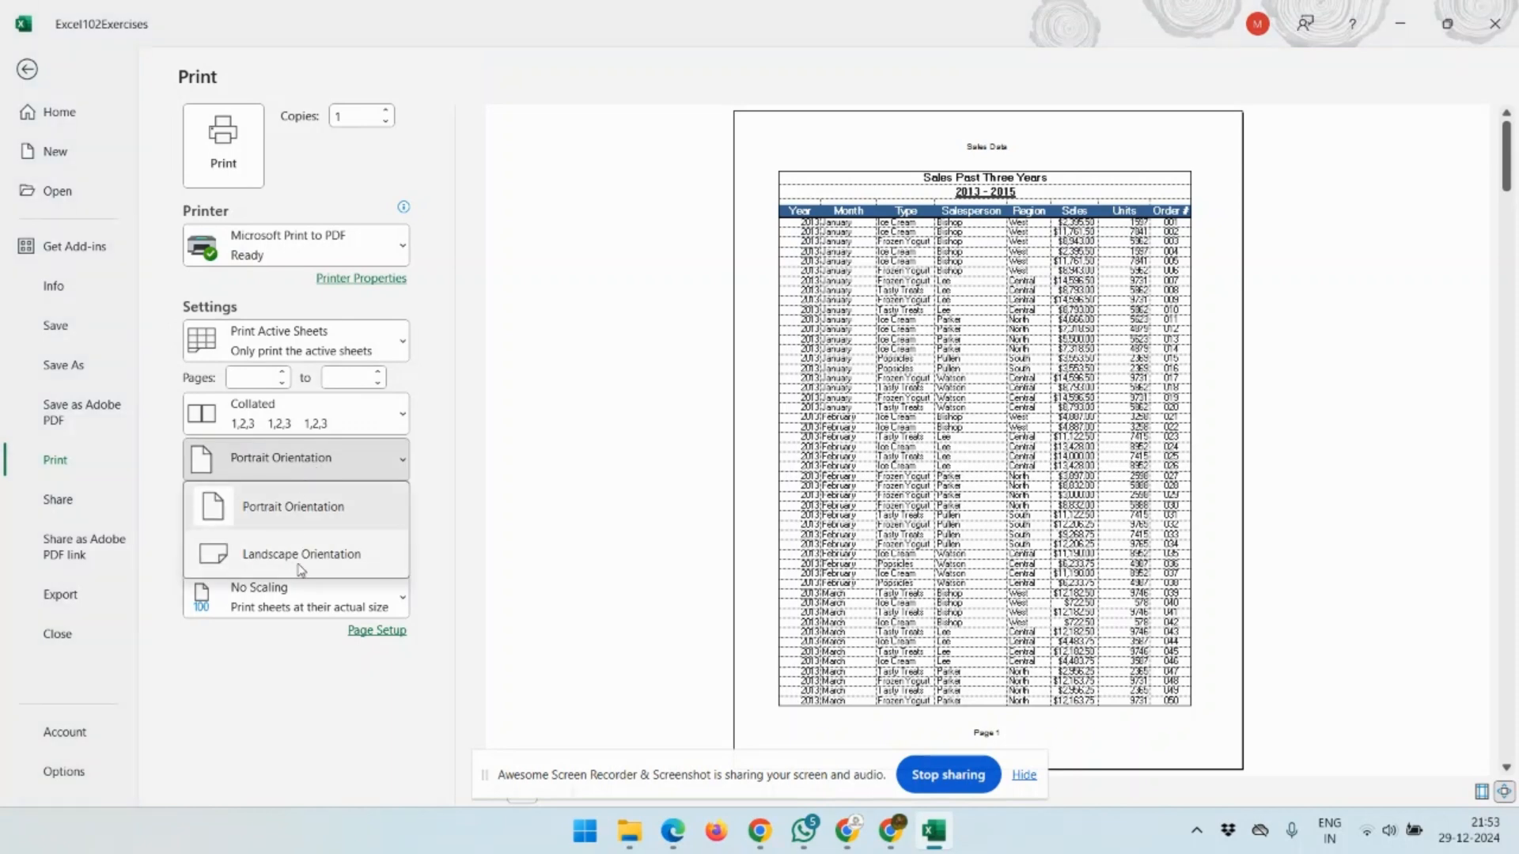
click(484, 515)
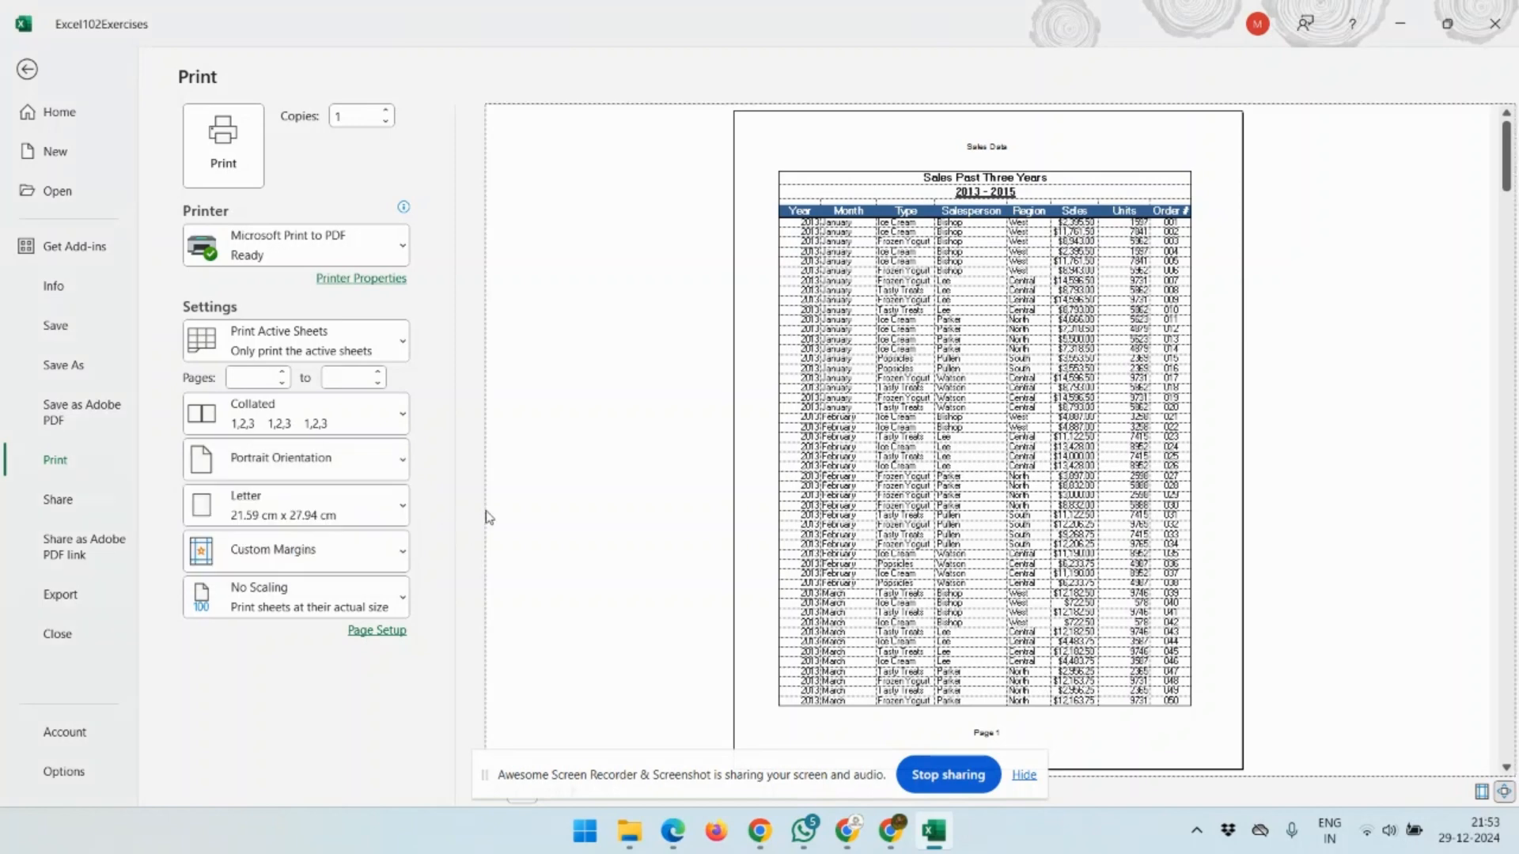
click(354, 599)
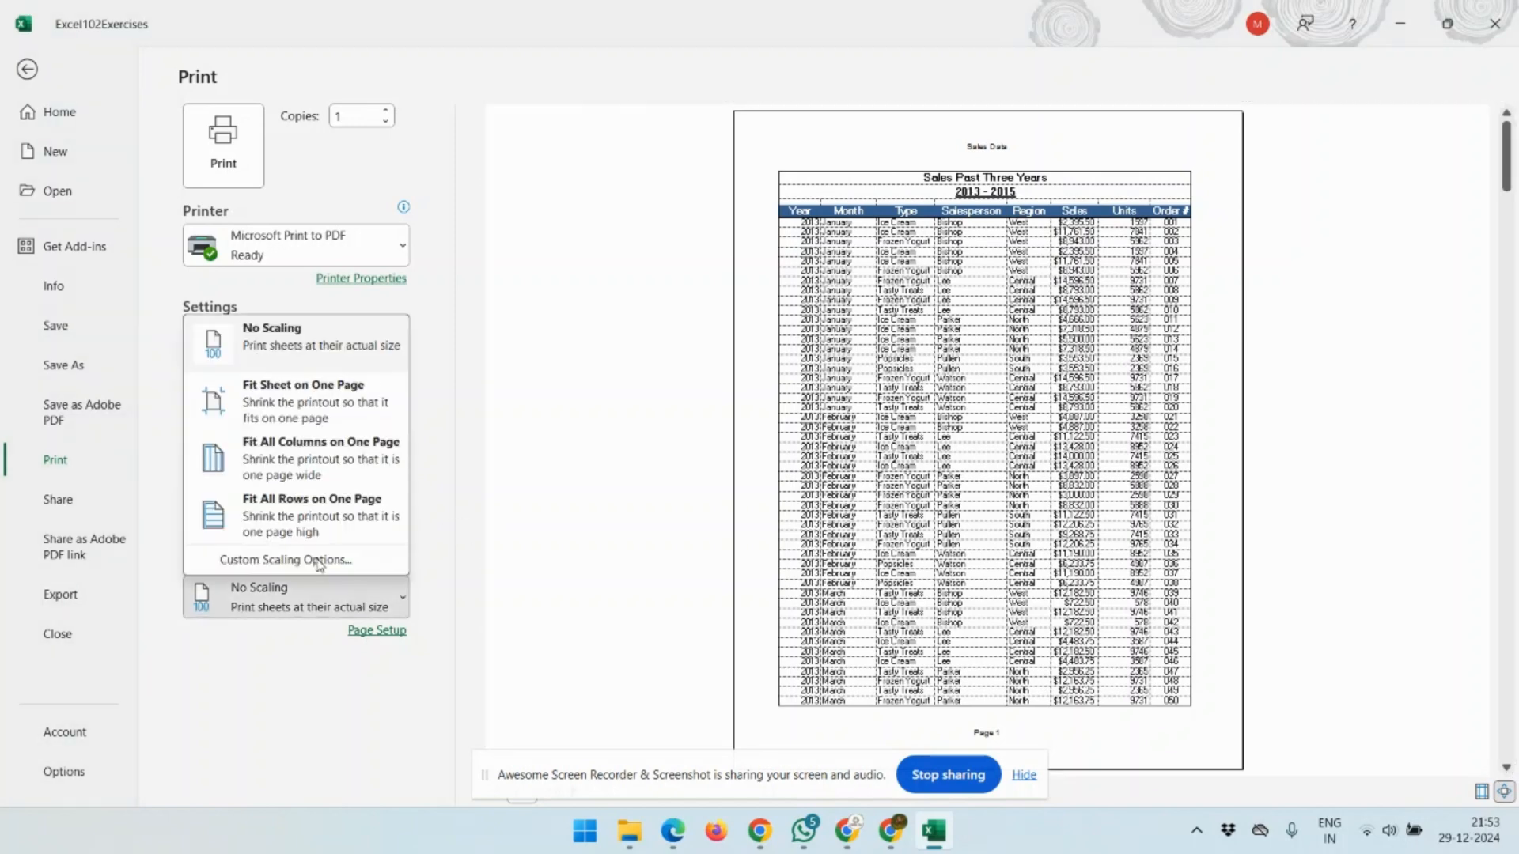
click(289, 469)
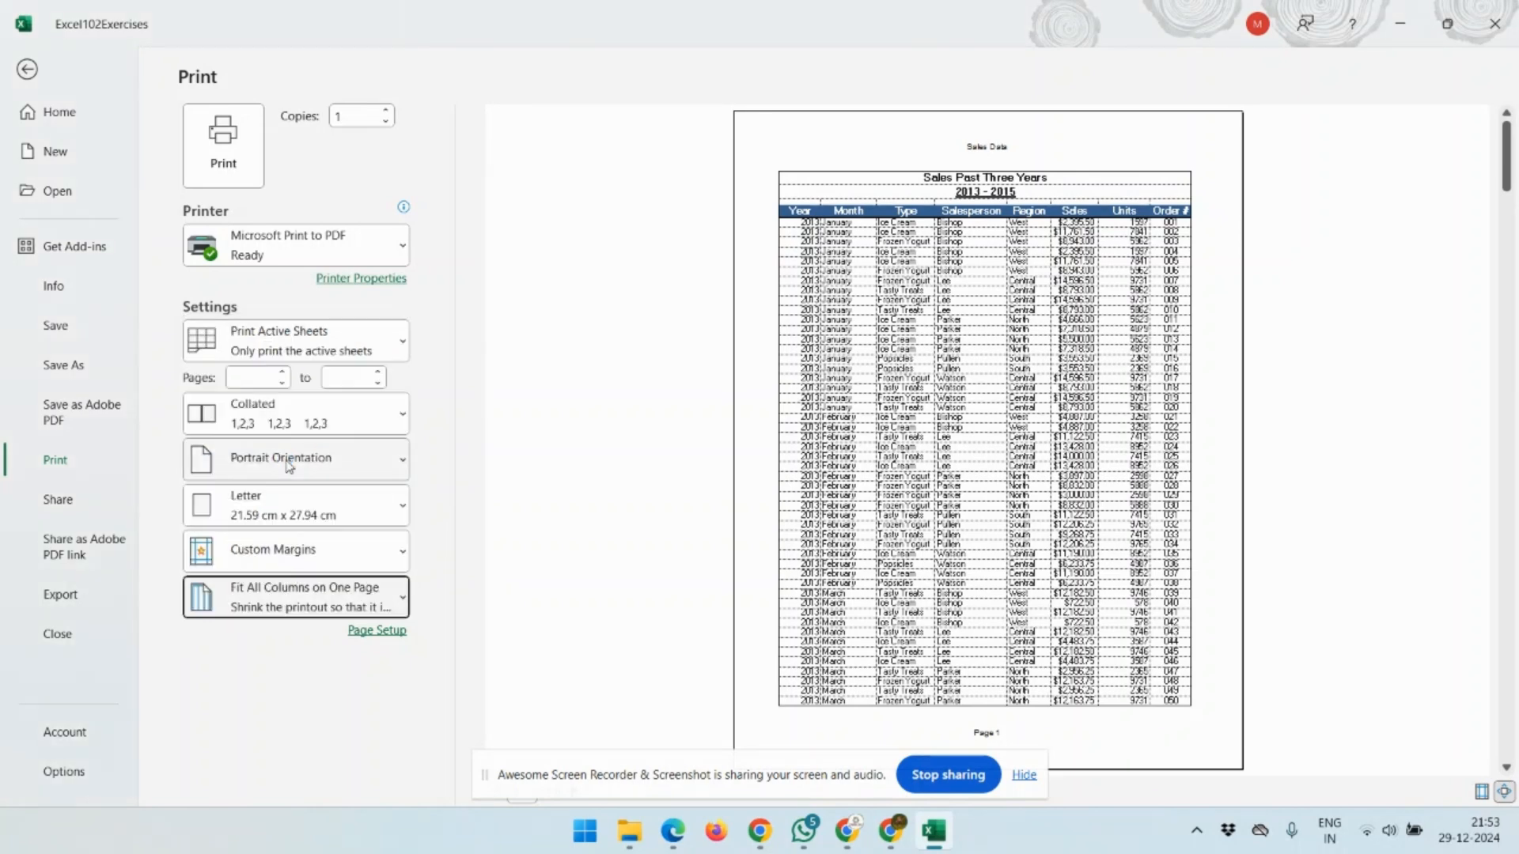
click(292, 597)
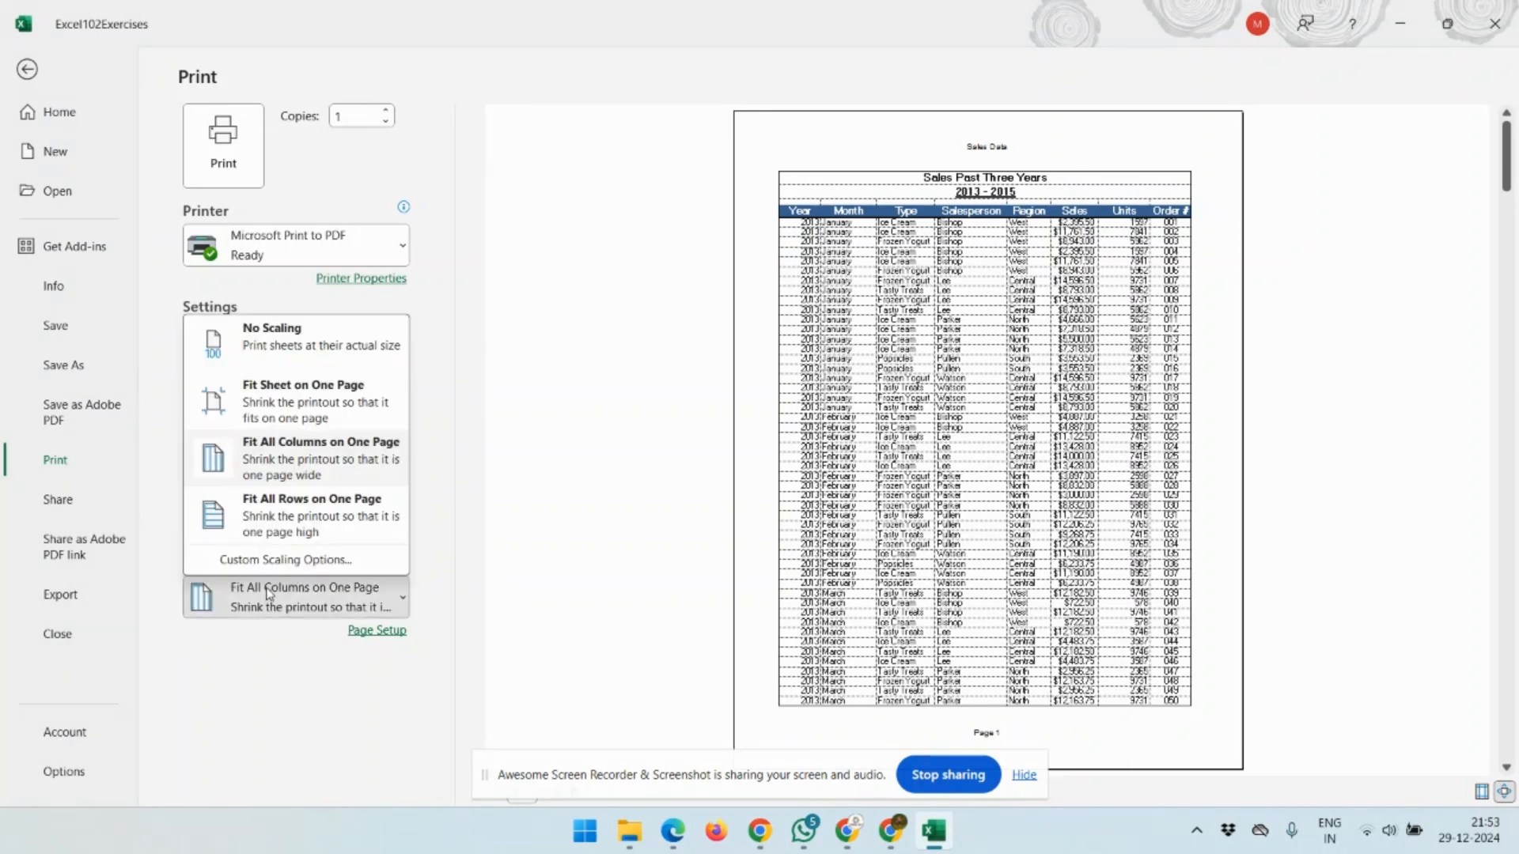
click(310, 339)
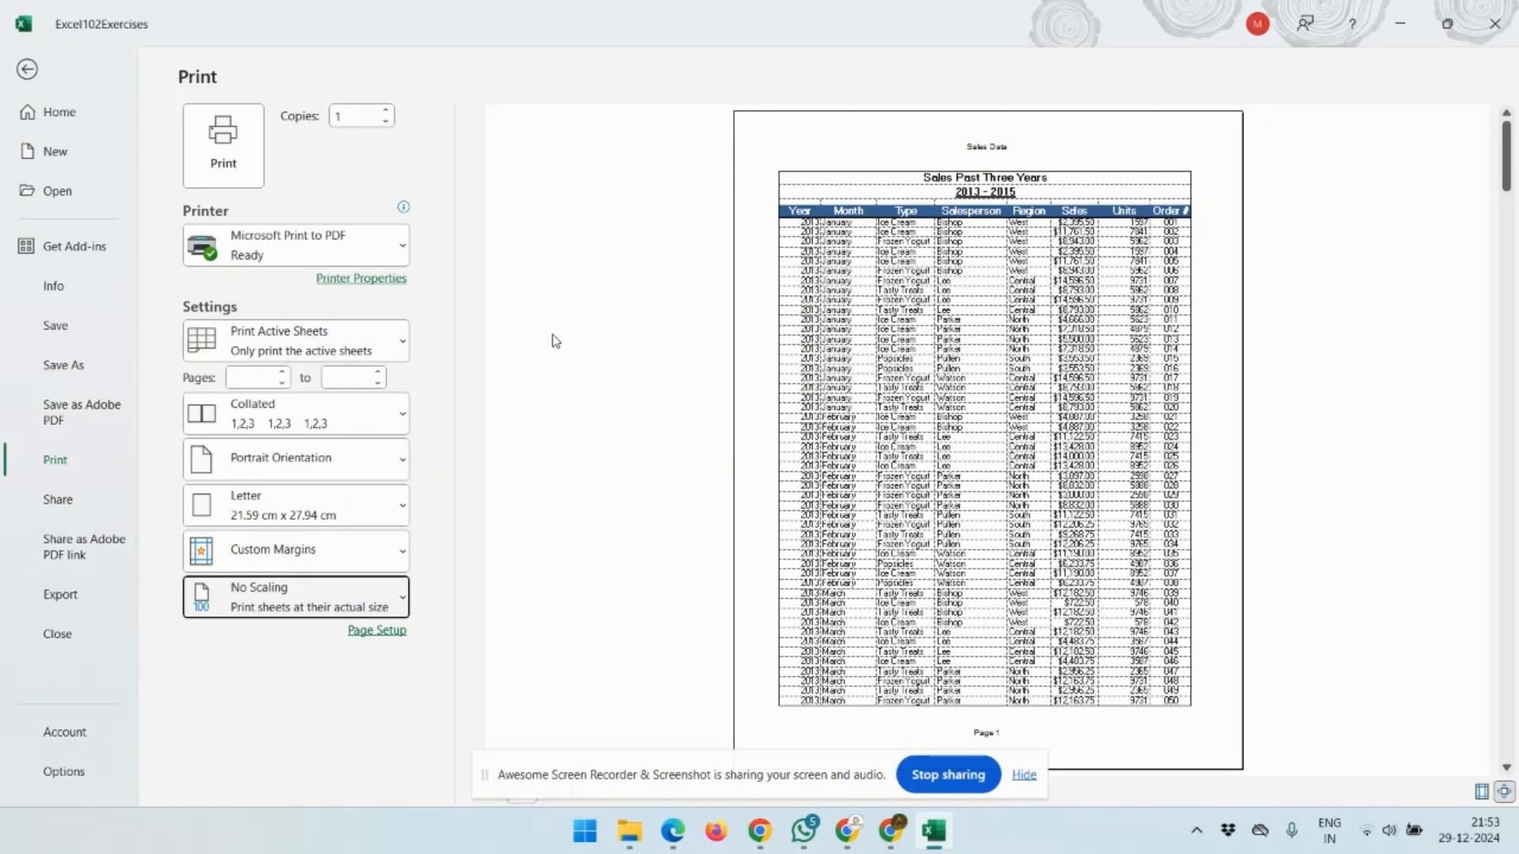
key(Escape)
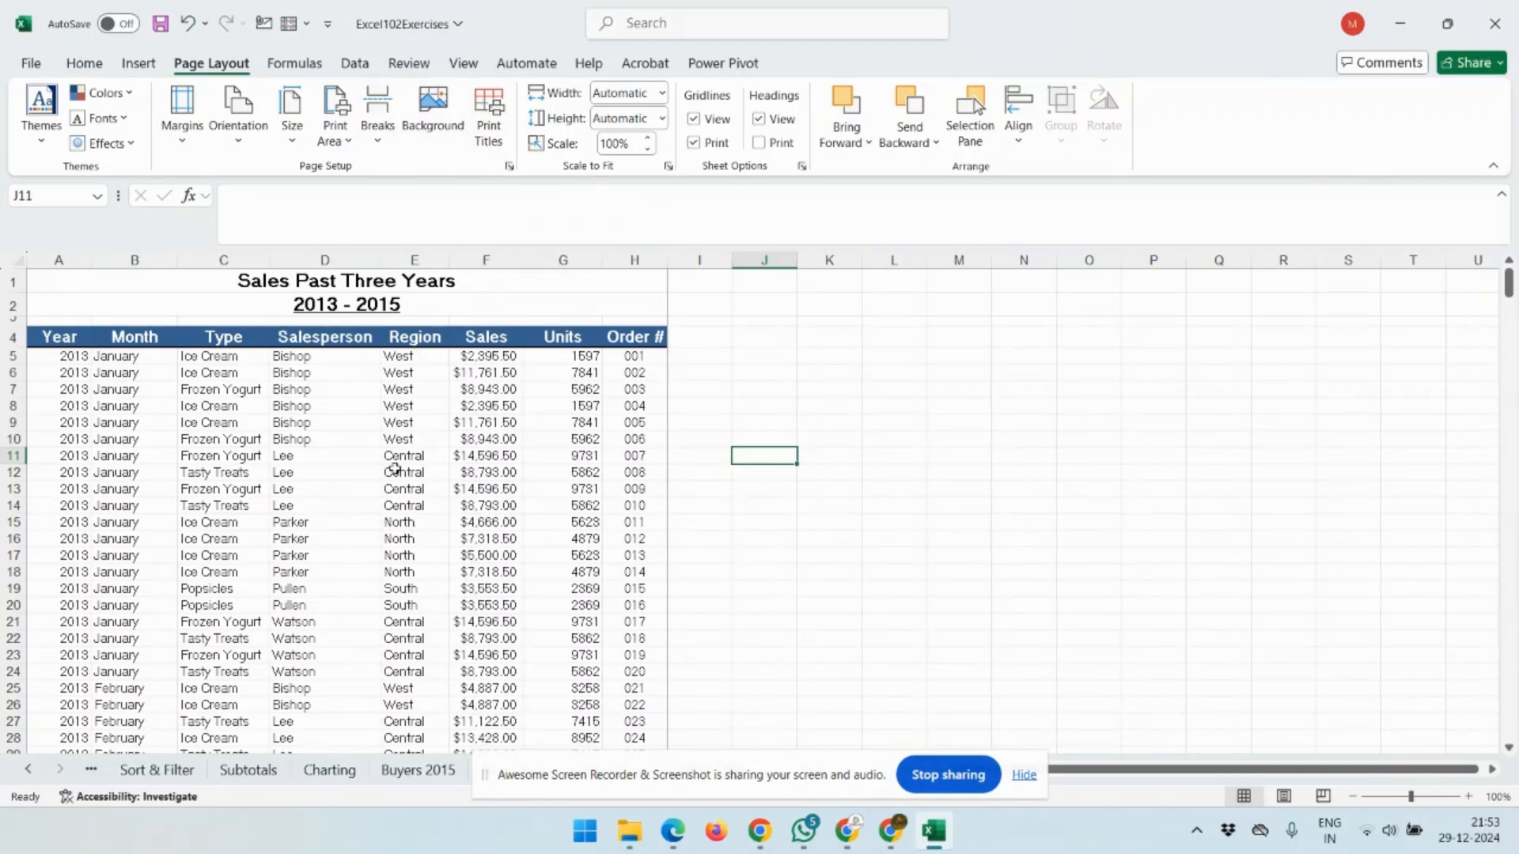
Reopen print preview, advance three pages to page 4 of 9, then exit back to the sheet.
key(ctrl+p)
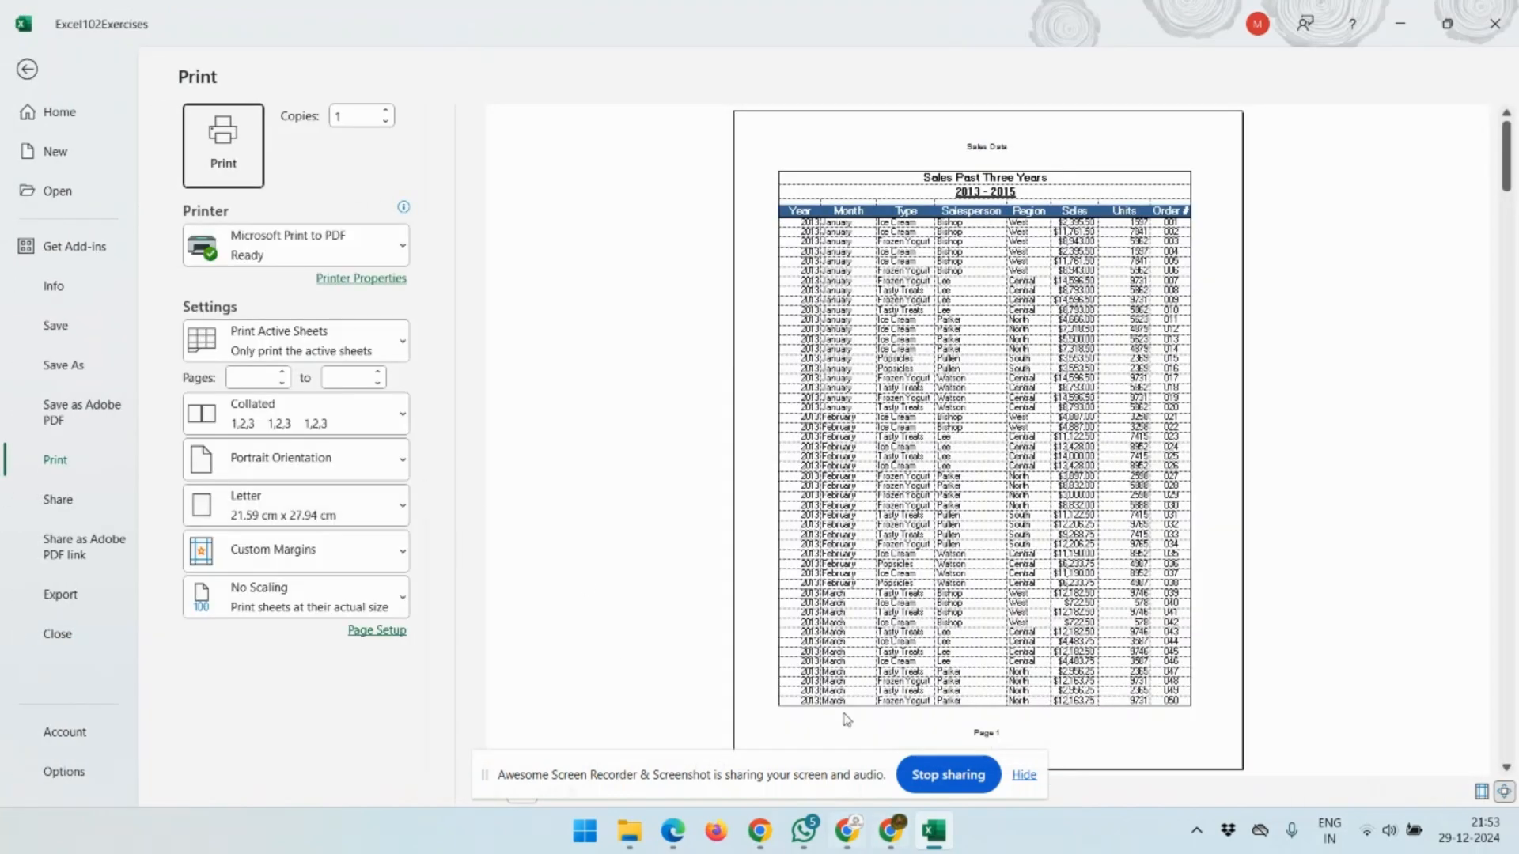
click(1028, 779)
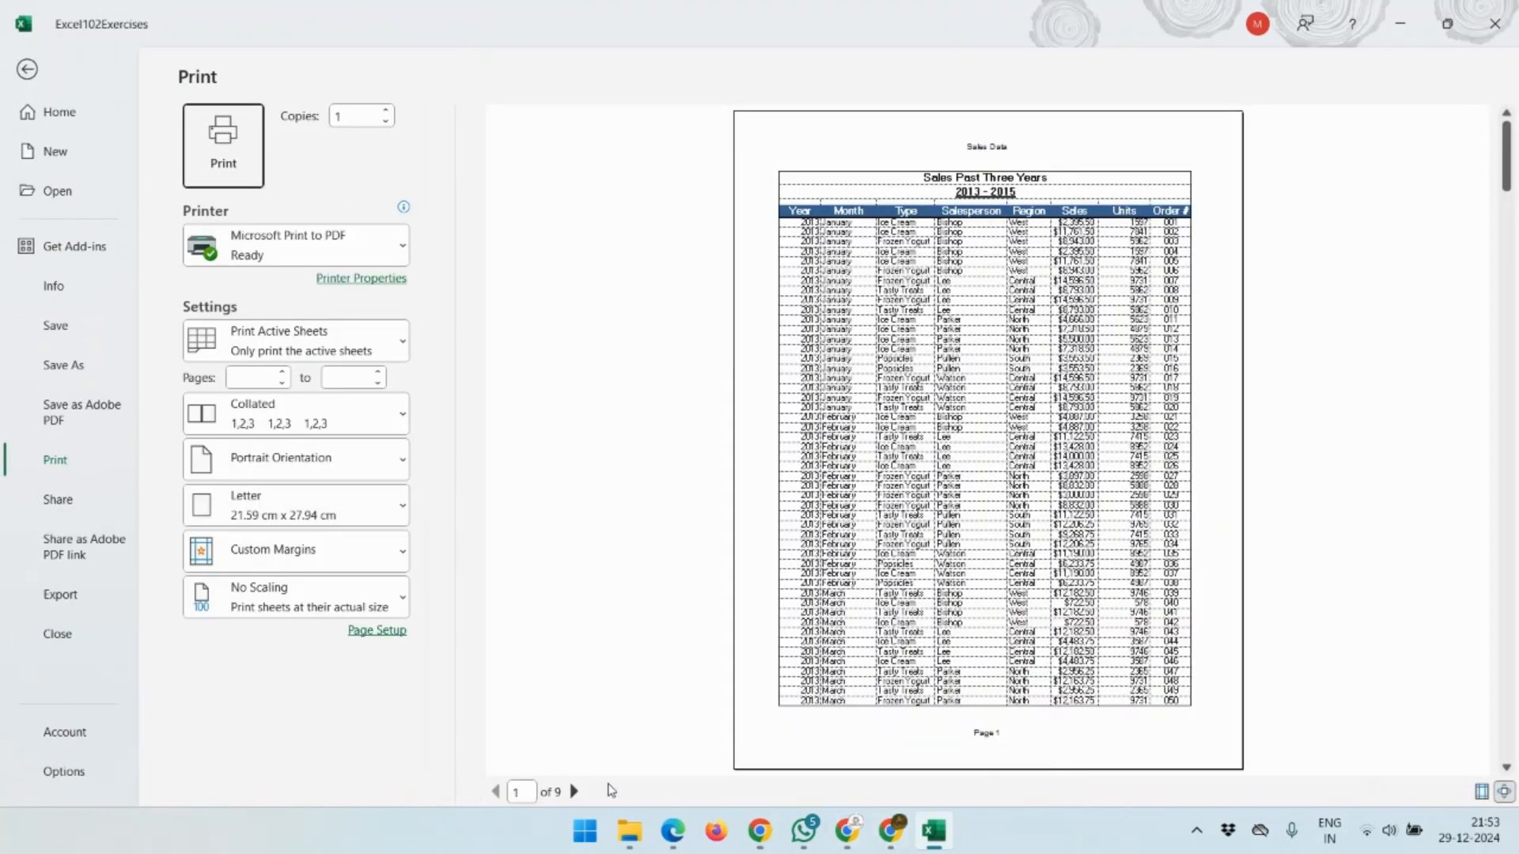
click(573, 792)
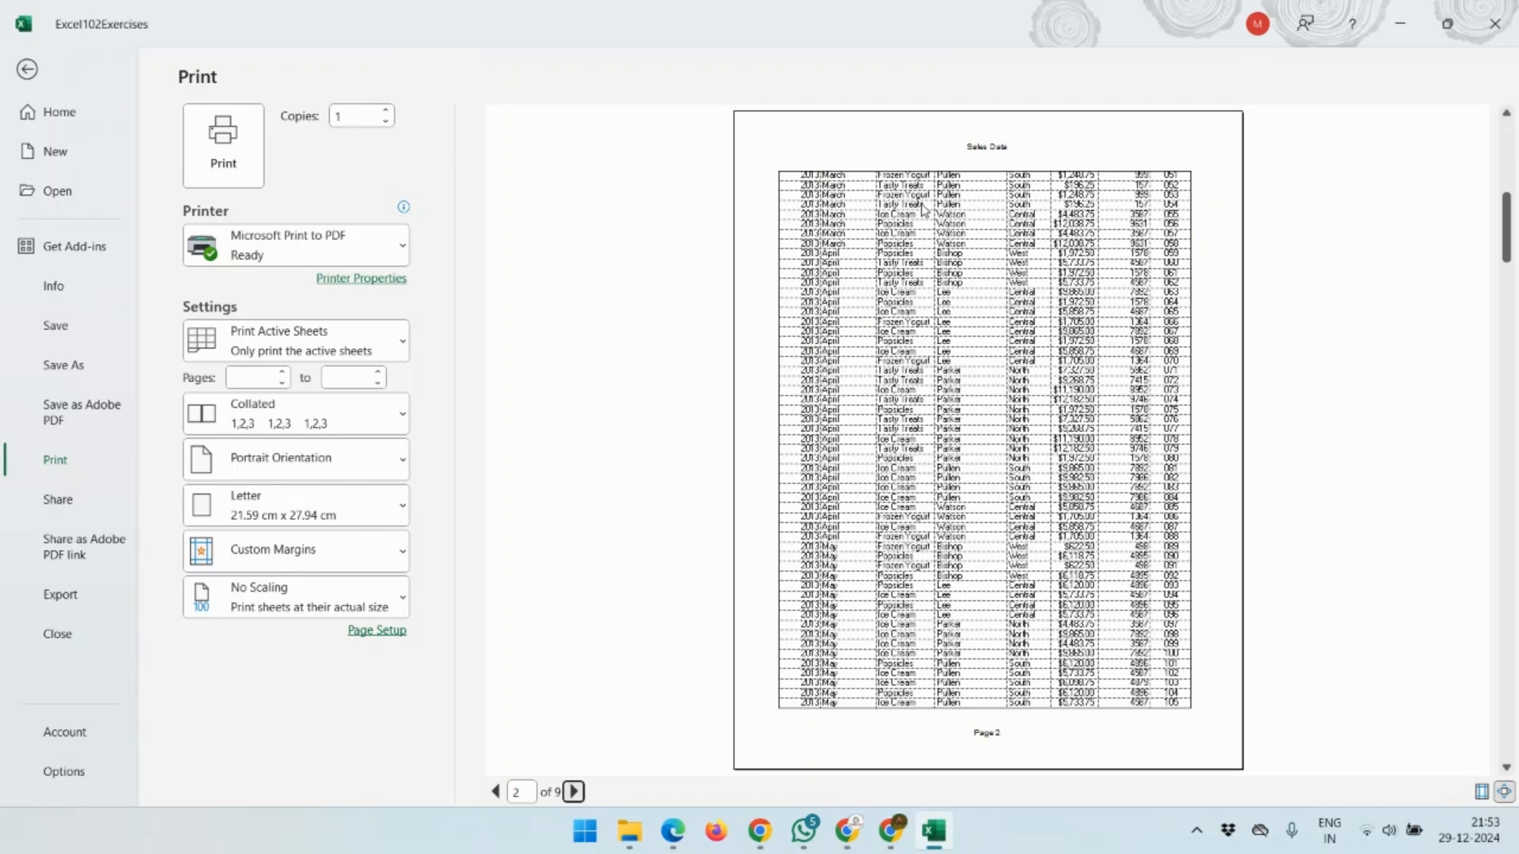
click(575, 792)
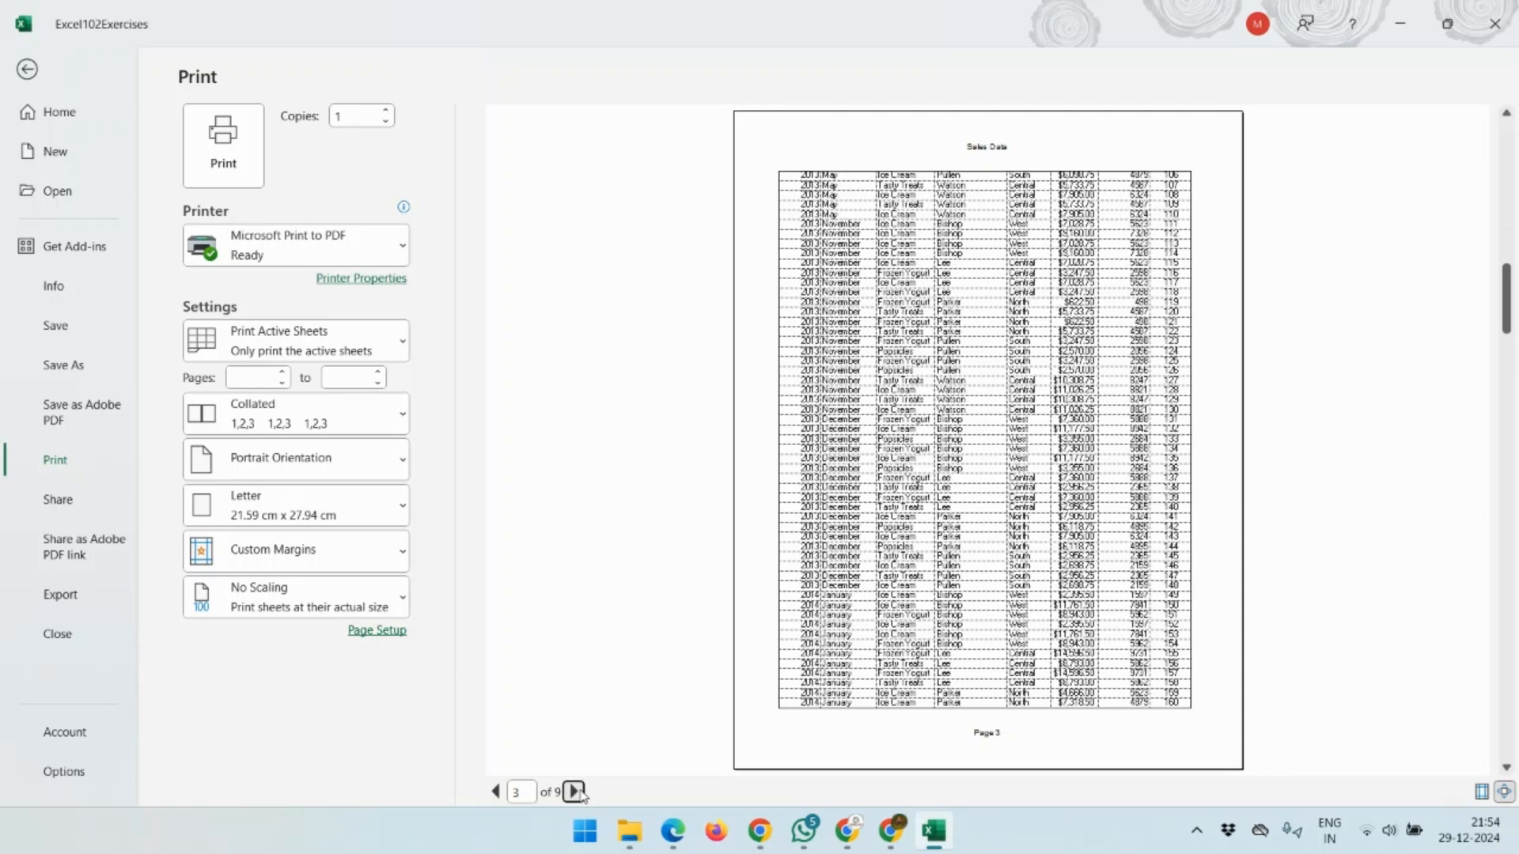
click(575, 793)
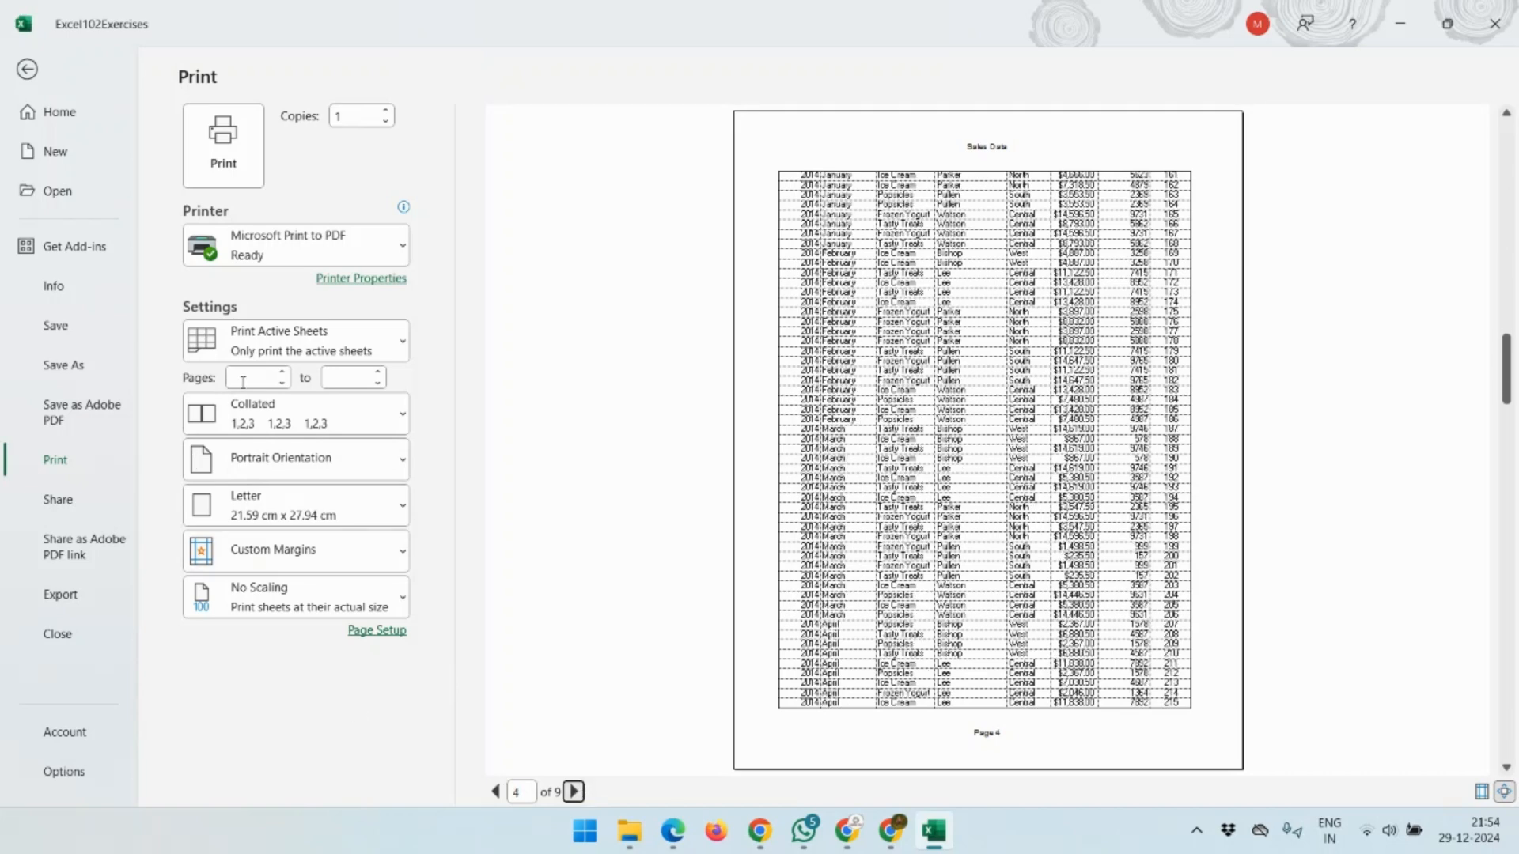
key(Escape)
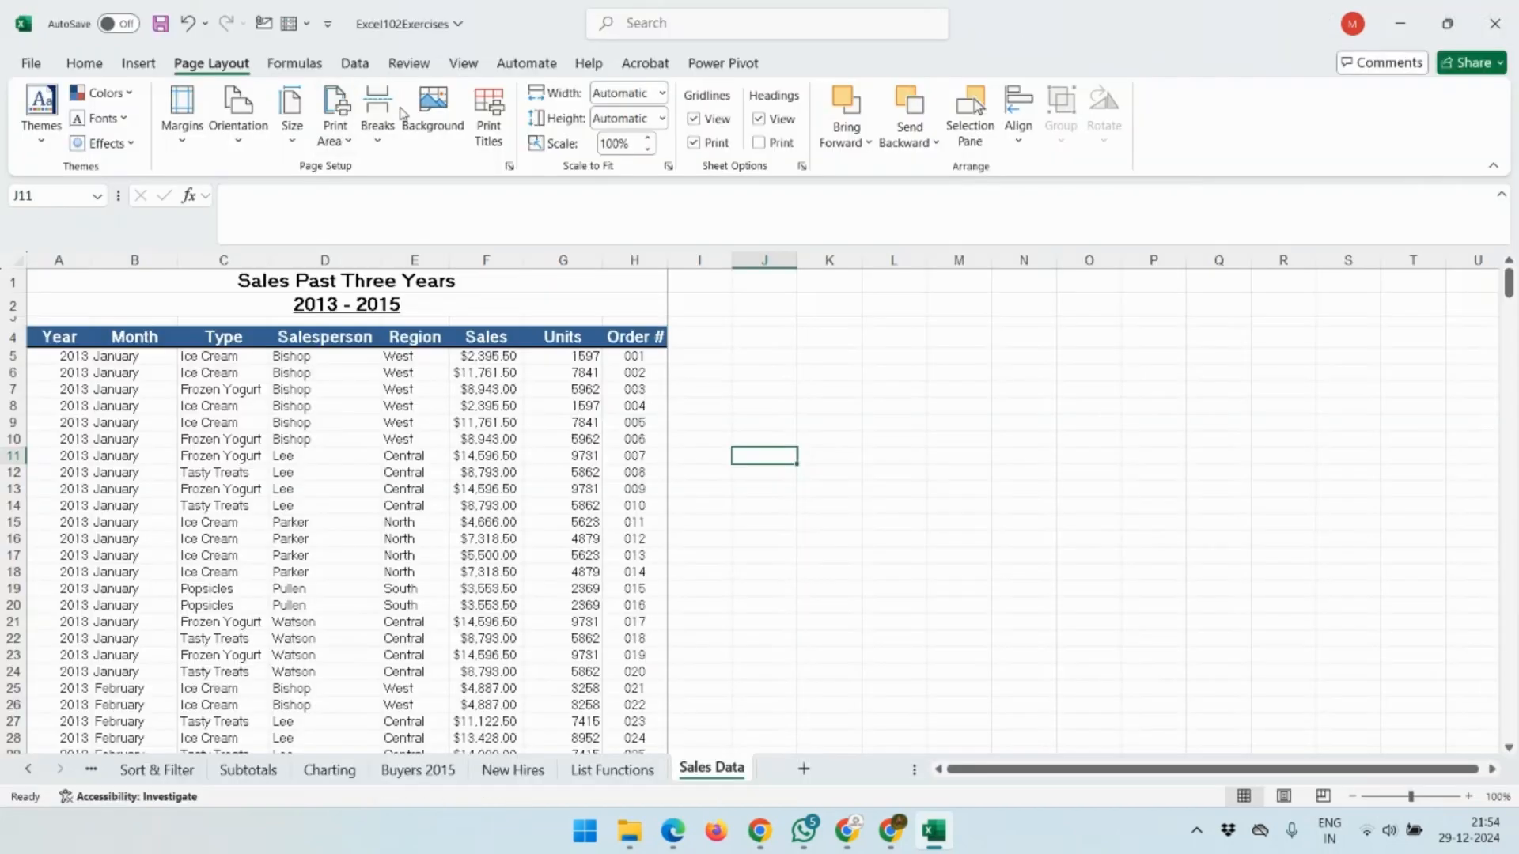
In Print Titles, pick row 4 so $4:$4 repeats at the top, and confirm.
click(492, 142)
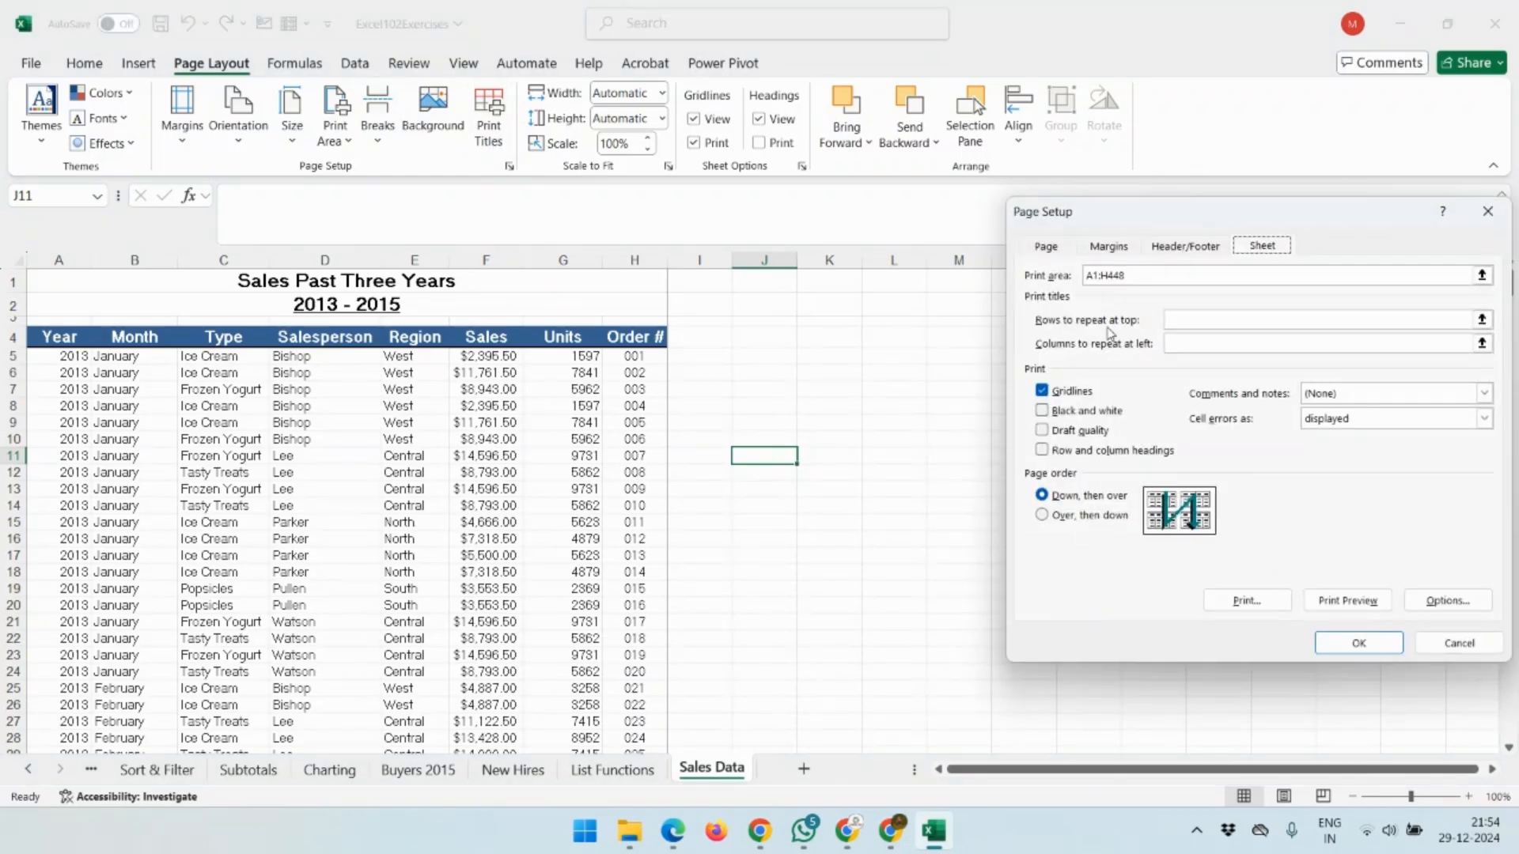
click(1169, 321)
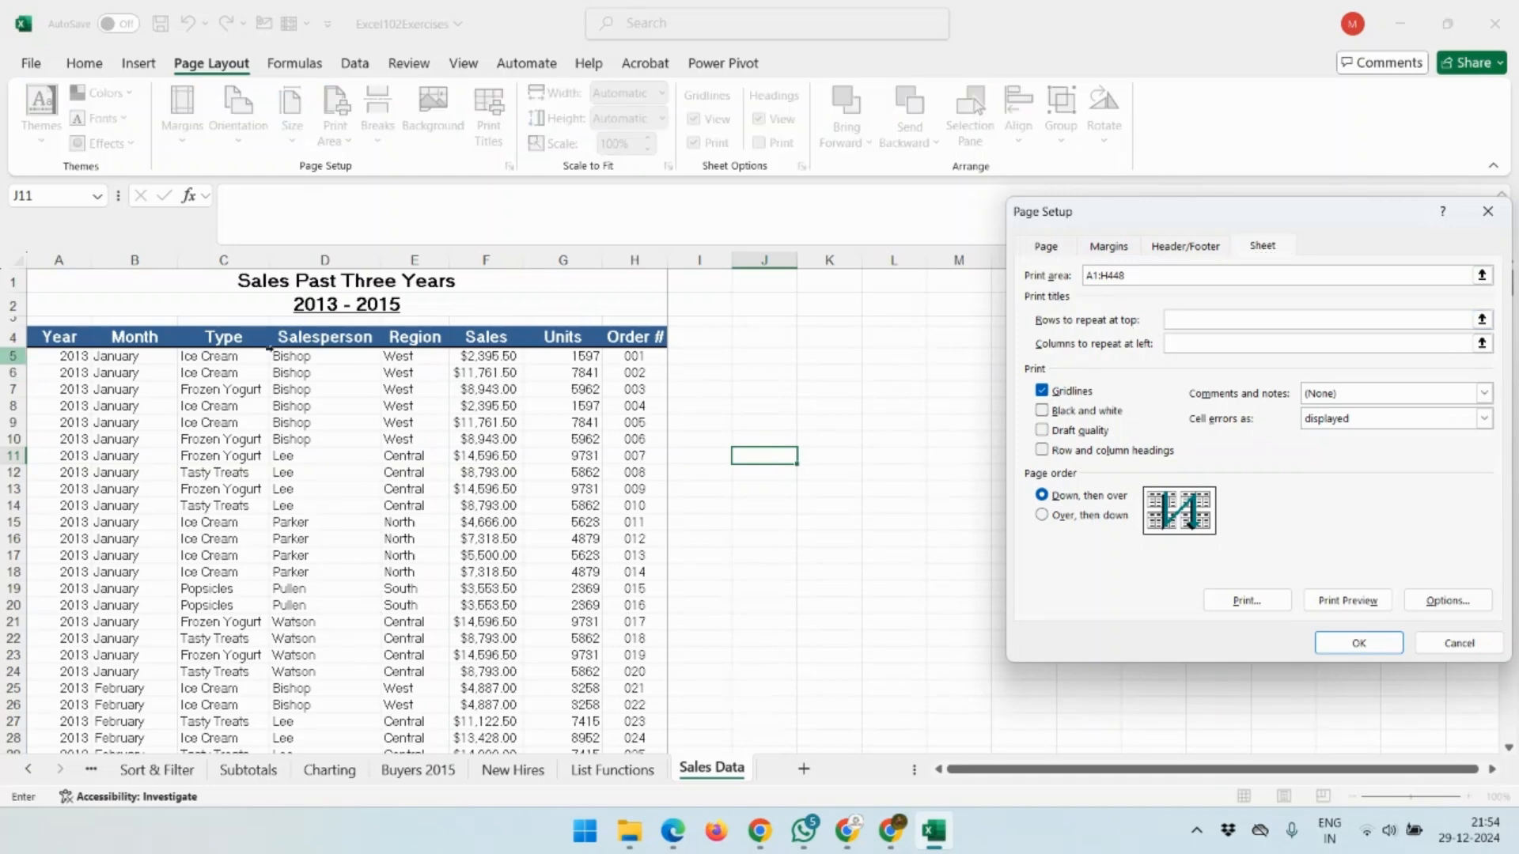
click(16, 338)
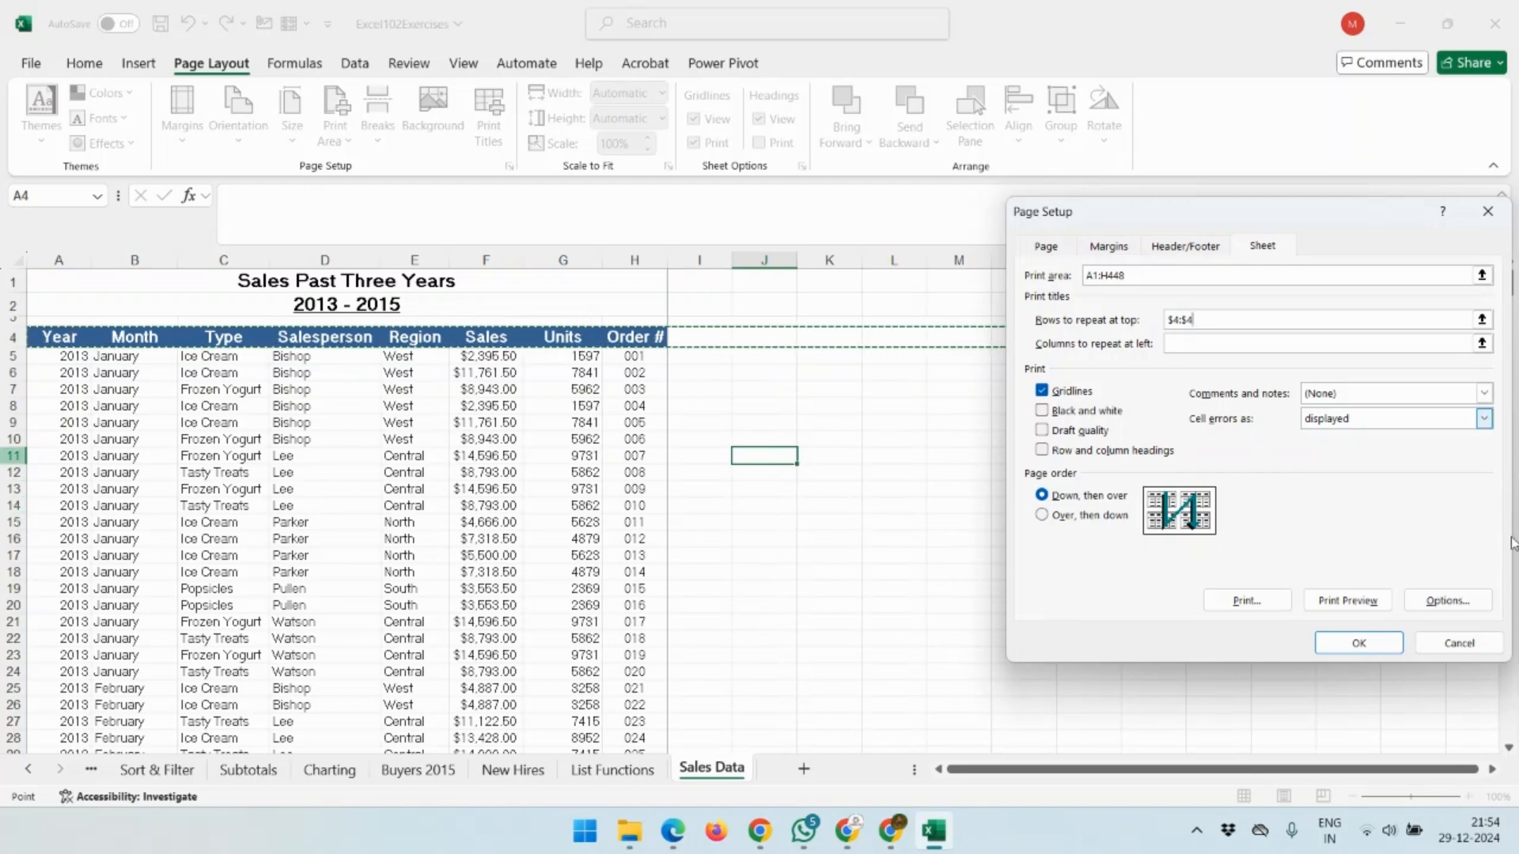
click(1357, 645)
key(ctrl+p)
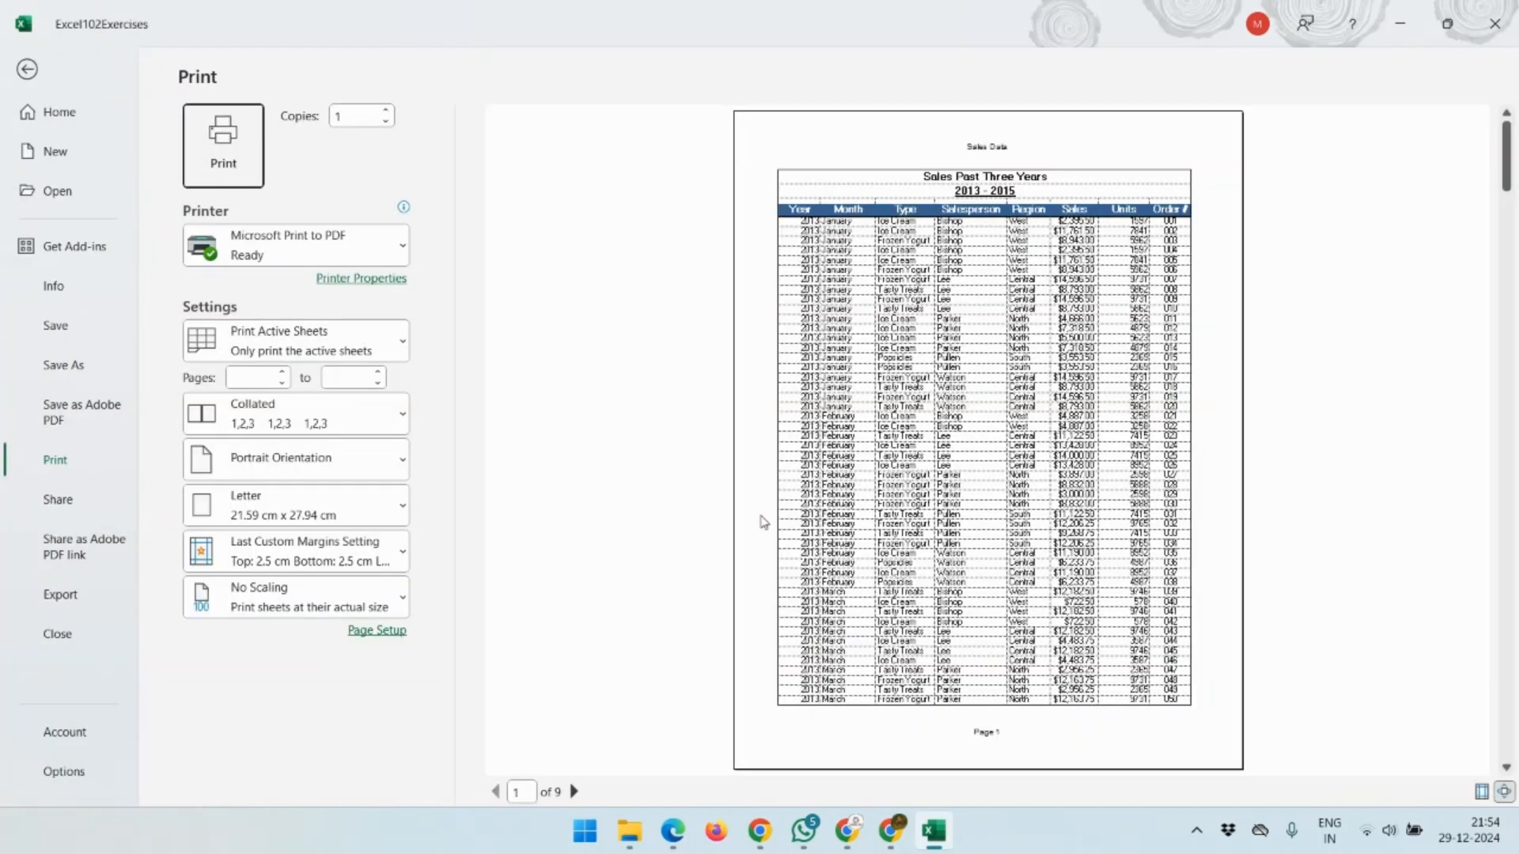
click(574, 792)
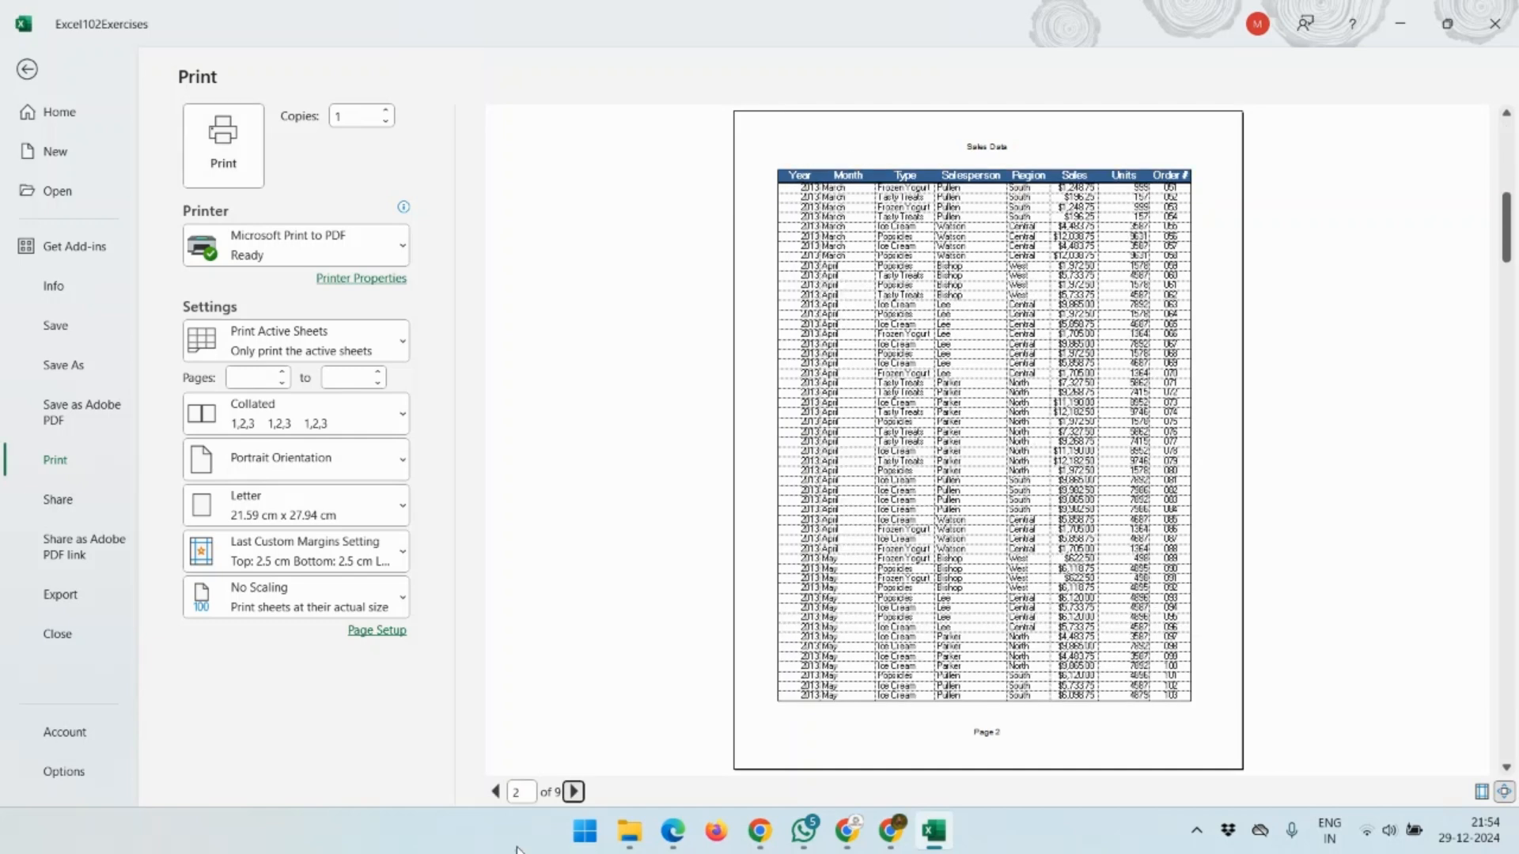
click(575, 792)
click(575, 792)
click(574, 792)
click(574, 792)
click(574, 792)
click(575, 792)
click(574, 792)
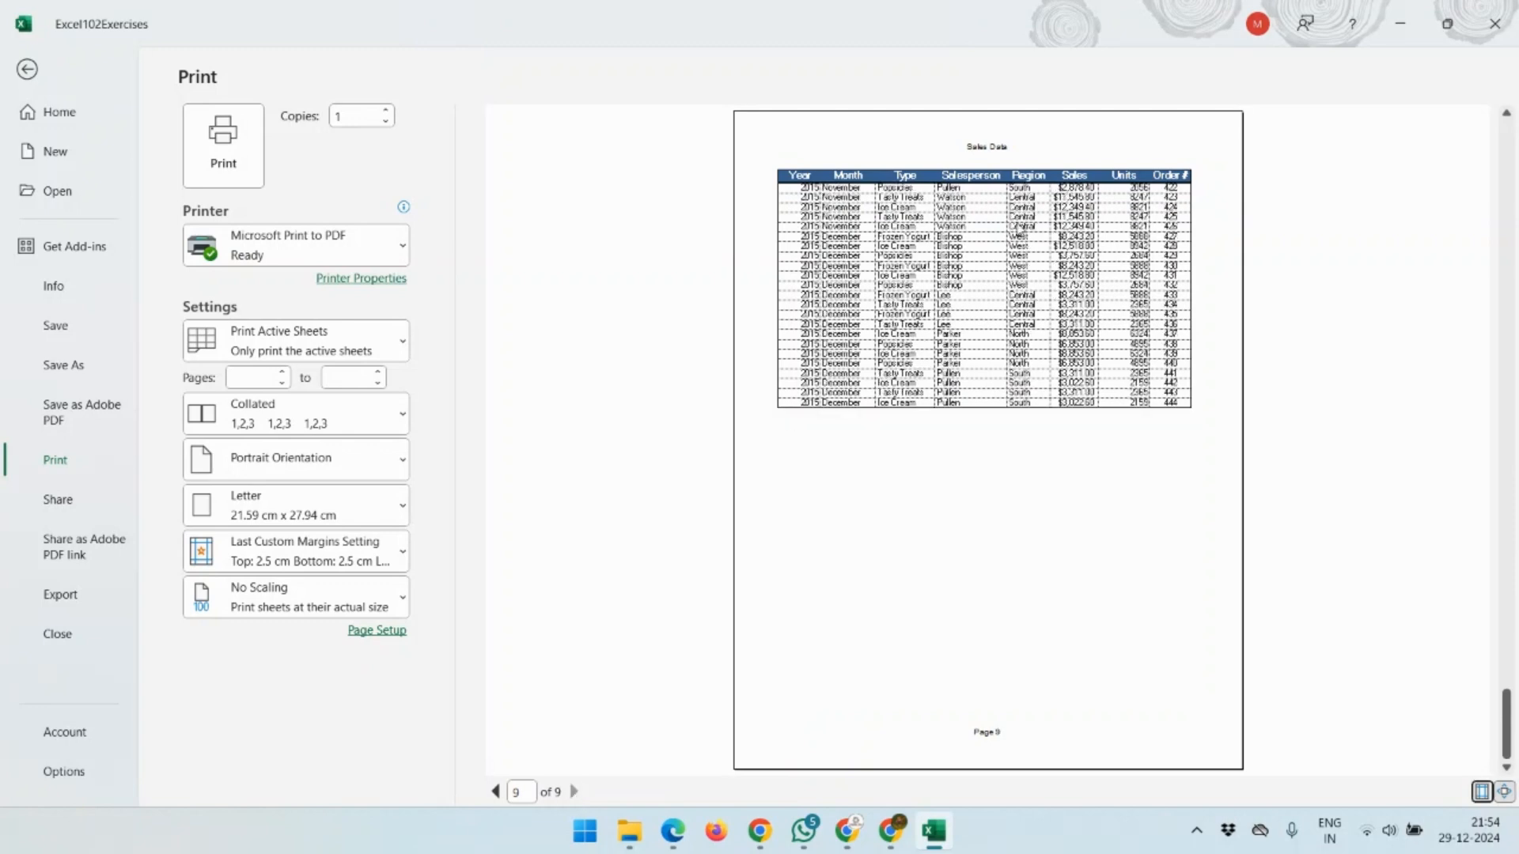
key(Escape)
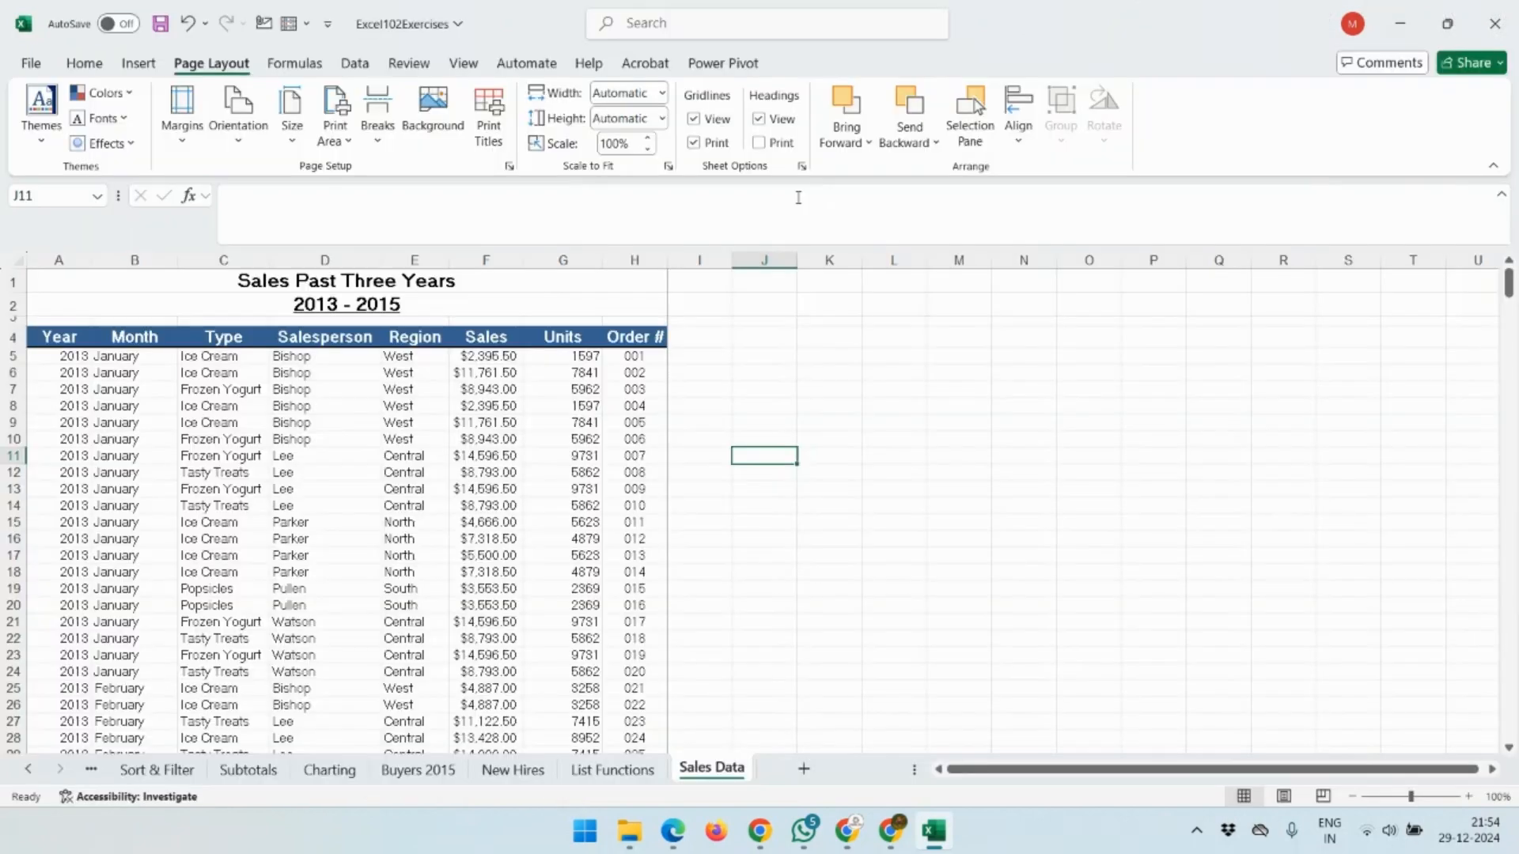
Check the paper Size list without changing it, then bring up Page Setup's Sheet settings via Print Titles.
click(298, 138)
click(298, 138)
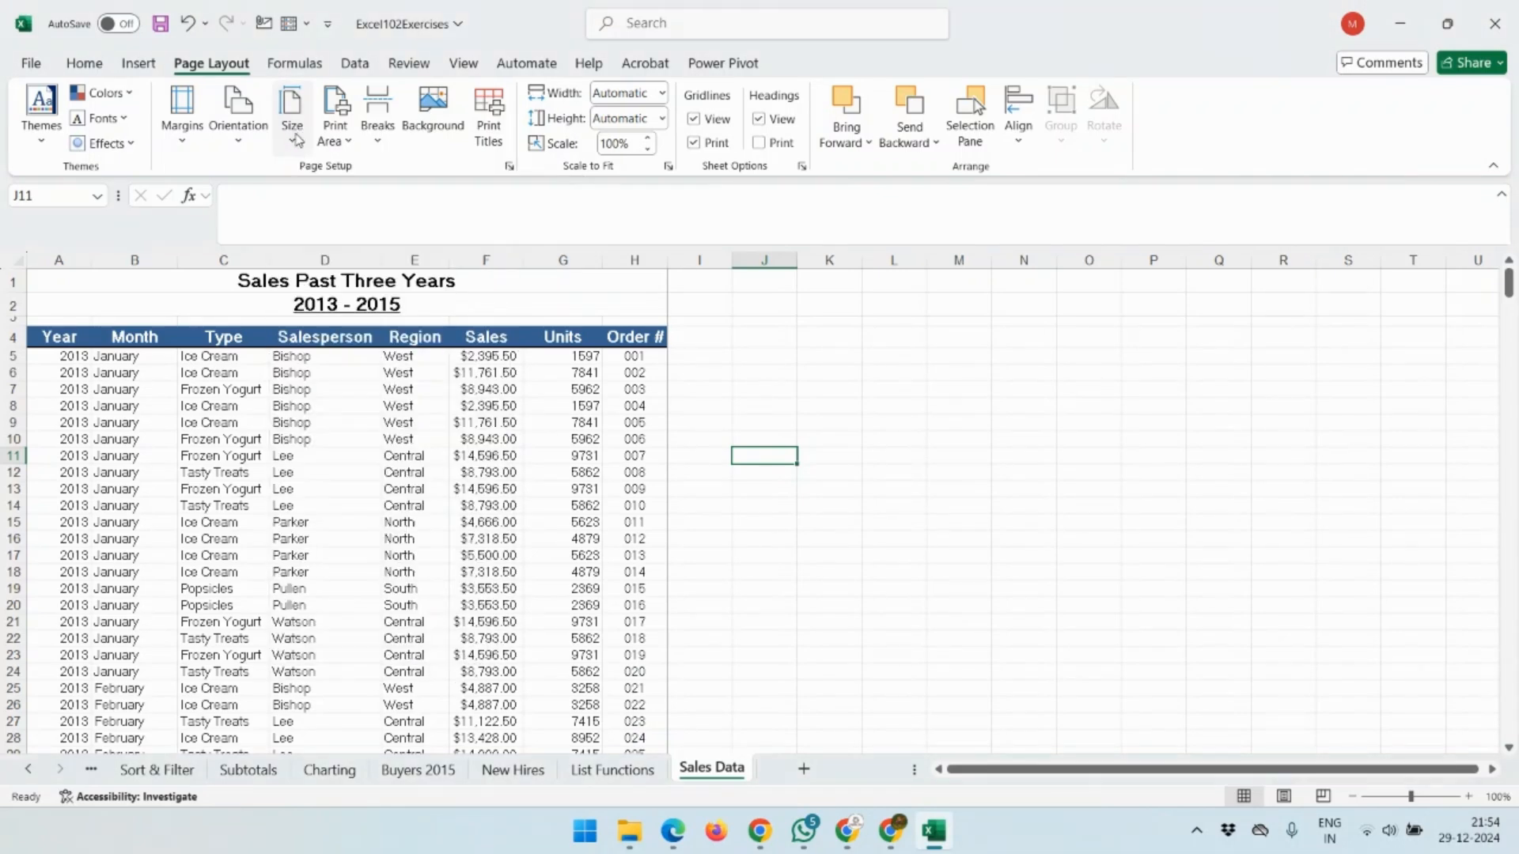
click(490, 141)
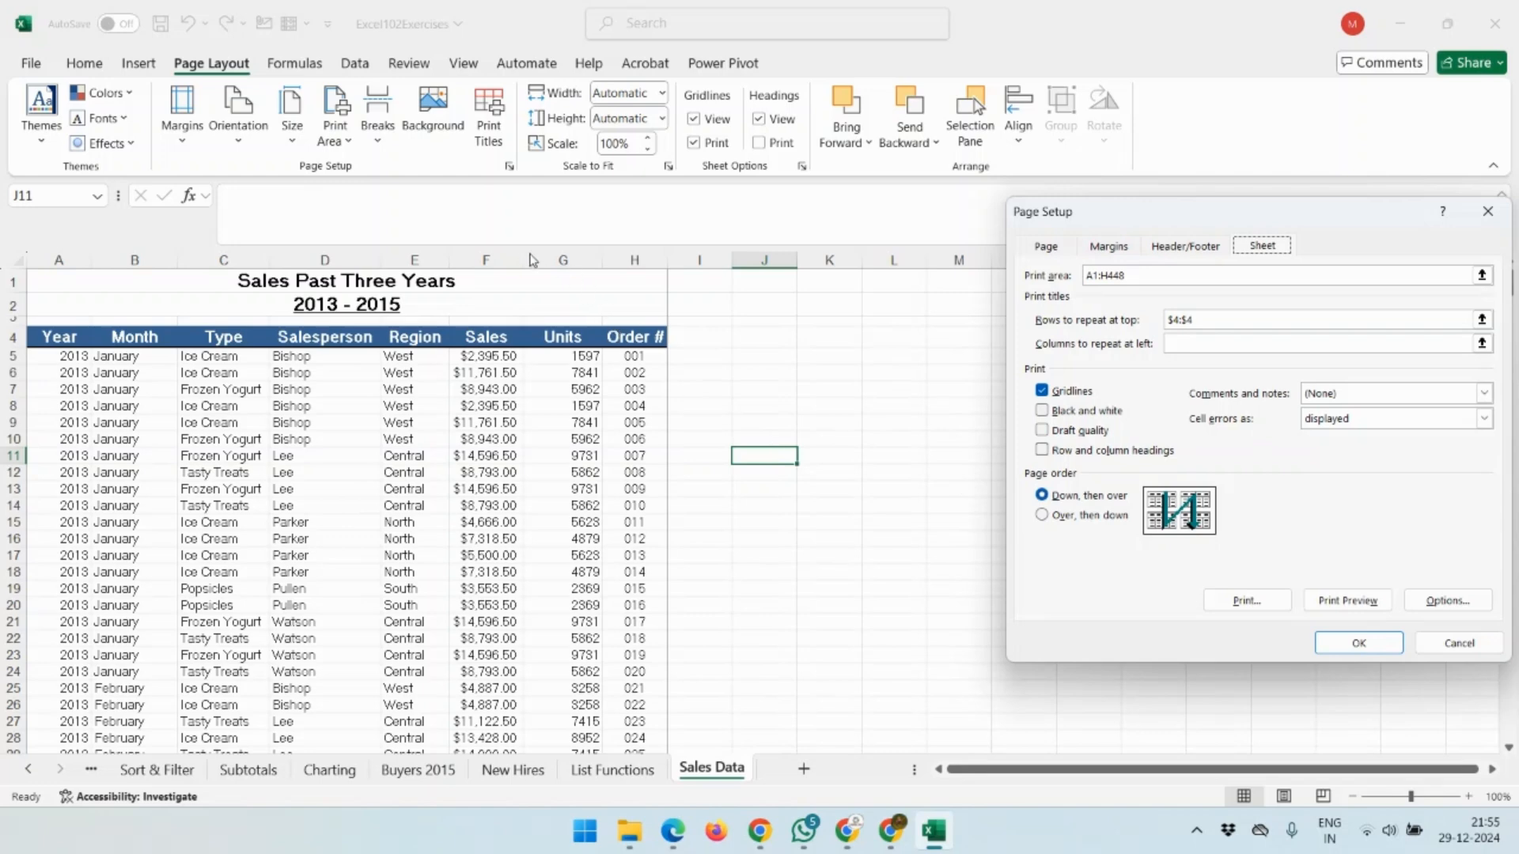
Reopen Page Setup, try Over, then down page order, revert to Down, then over, and cancel.
click(1489, 212)
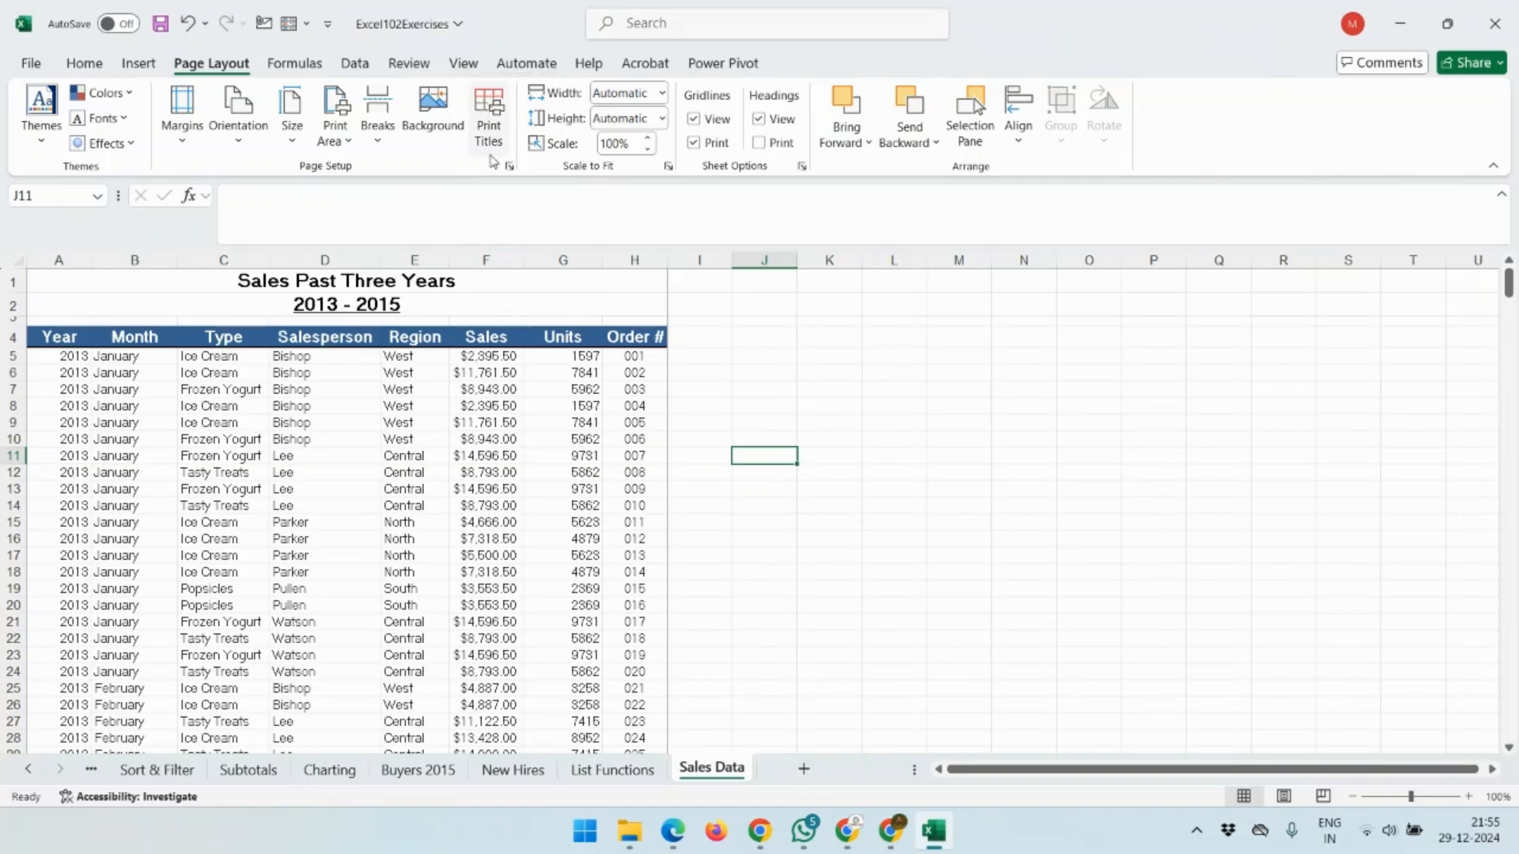
click(490, 148)
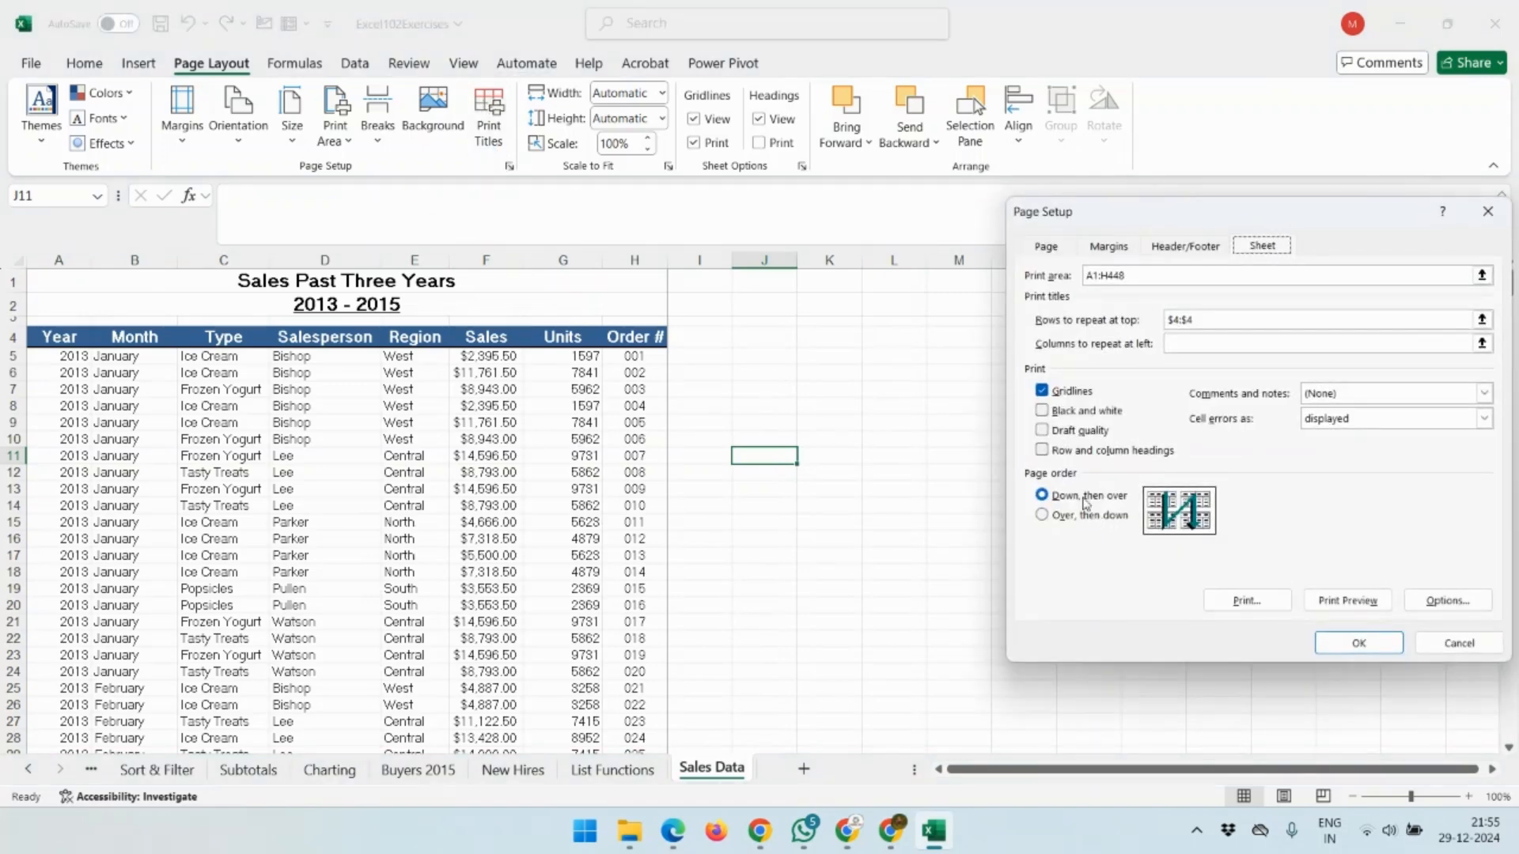
click(1044, 517)
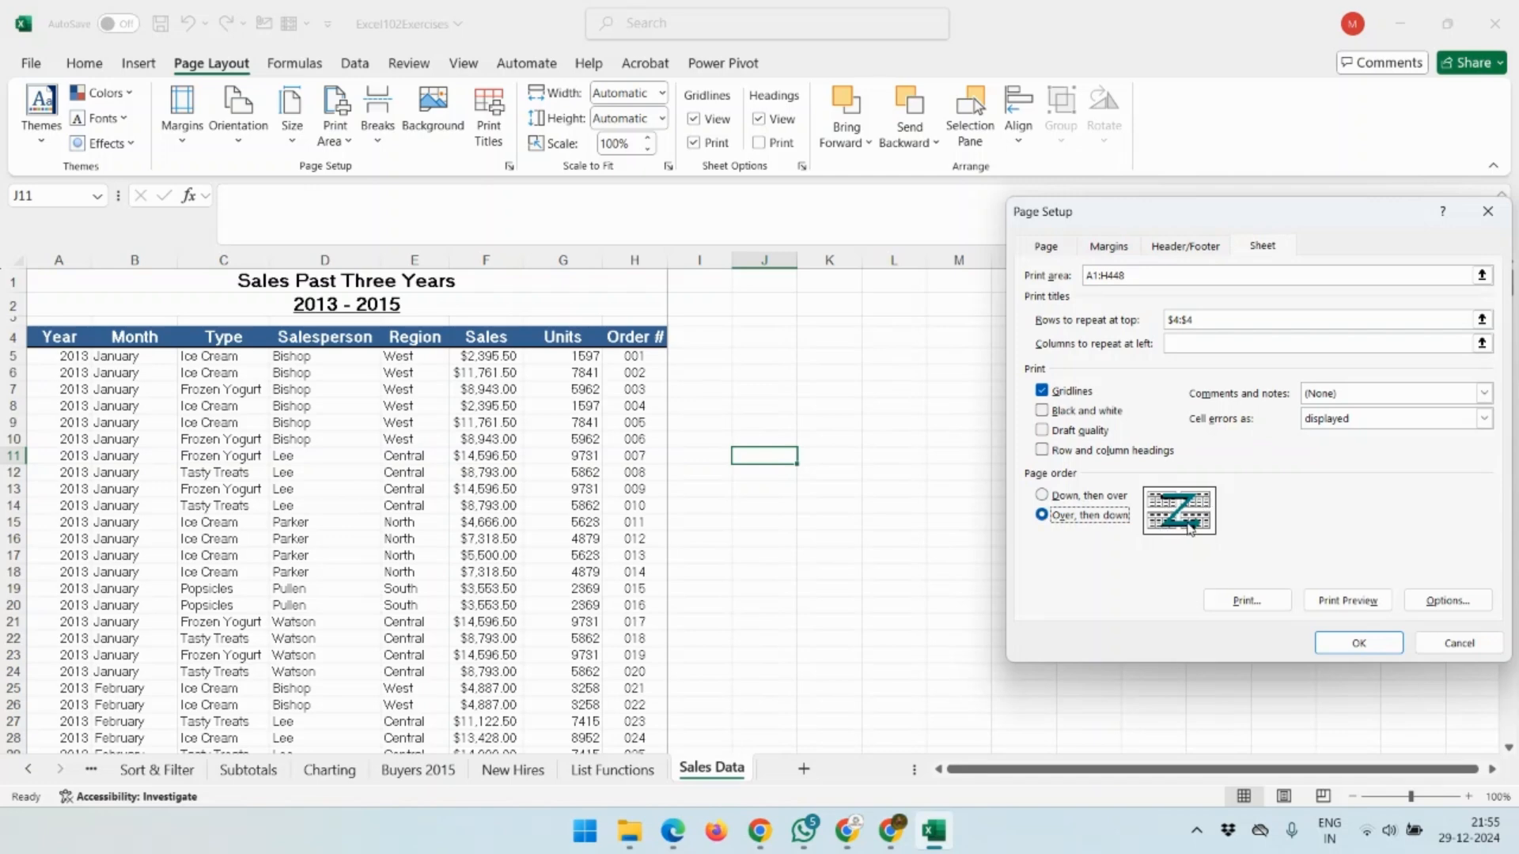
click(1042, 496)
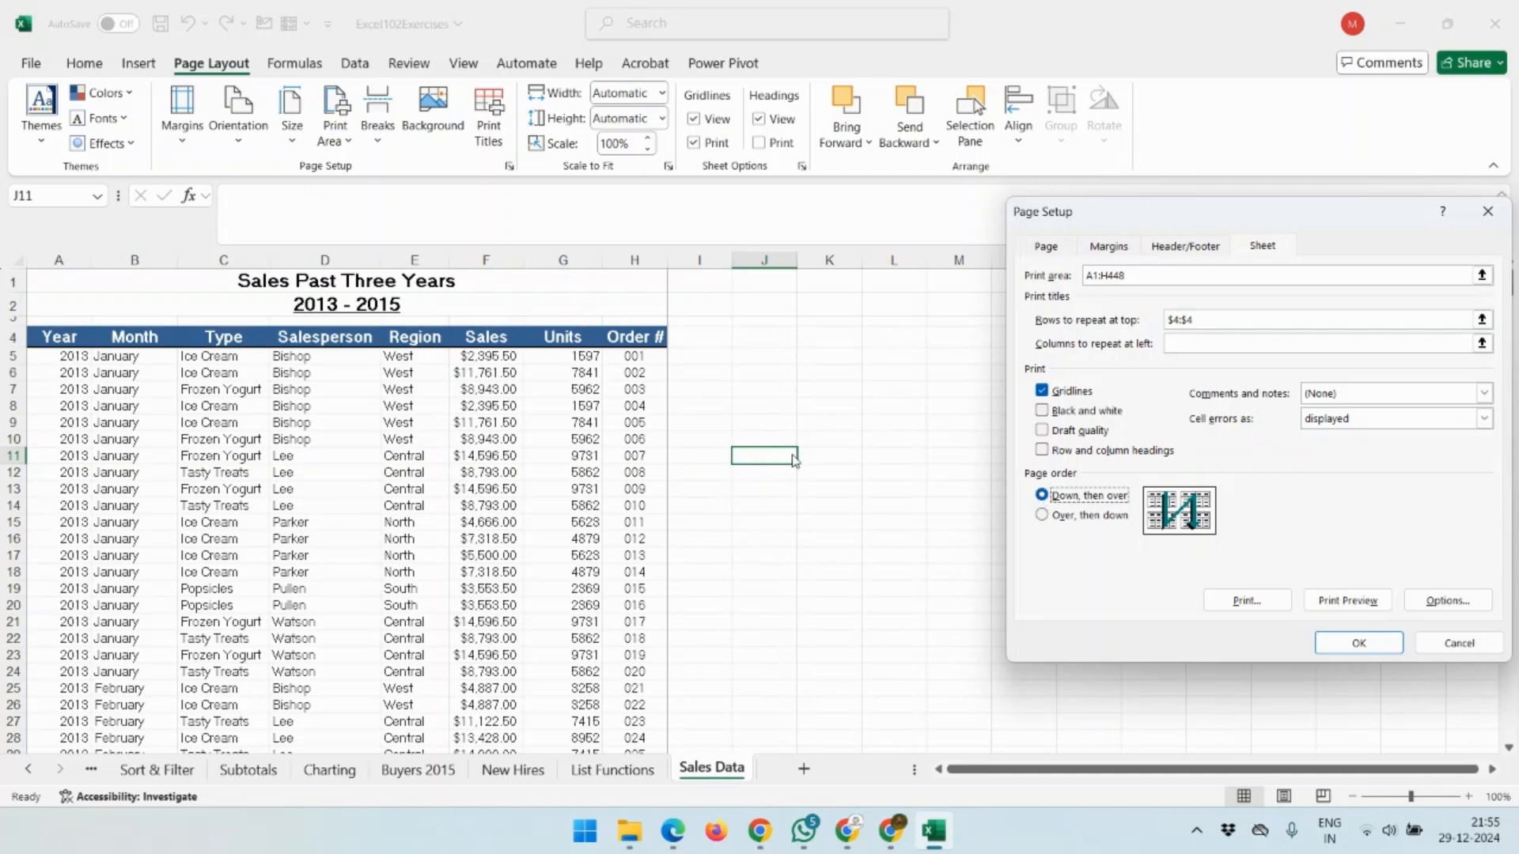
click(1467, 641)
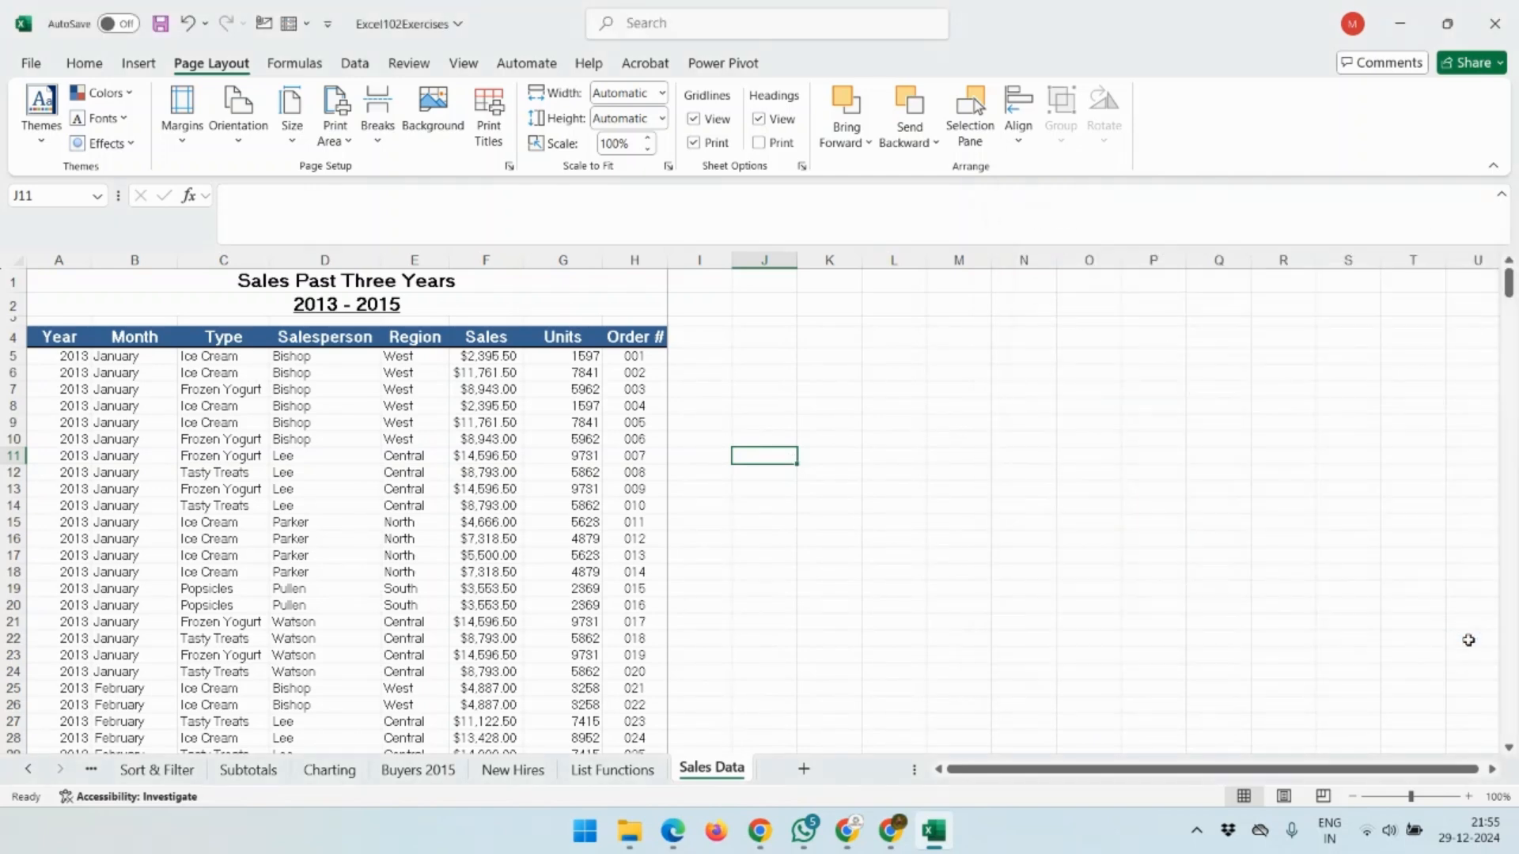